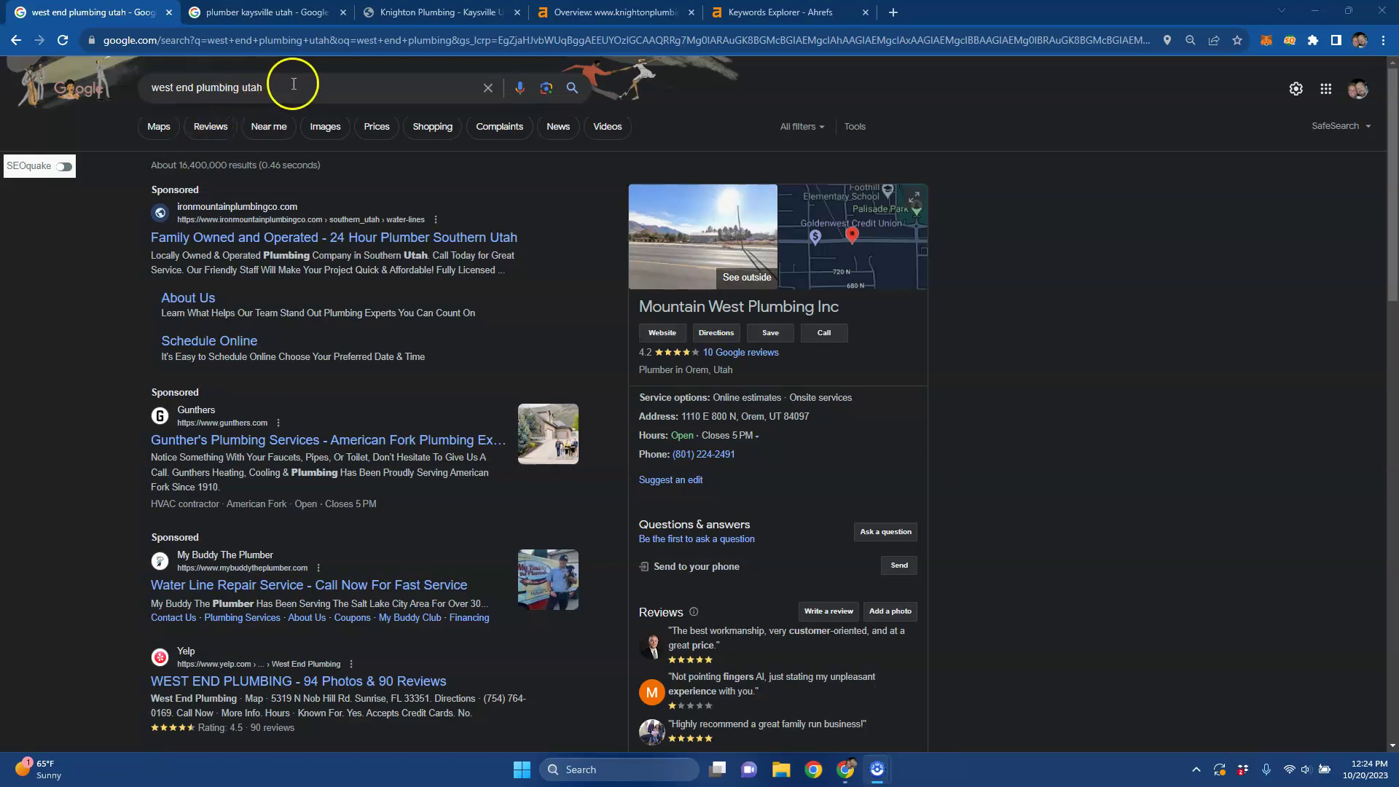
Switch to the 'plumber kaysville utah' results, highlight the query, and scroll toward the organic listings.
drag(293, 86, 202, 91)
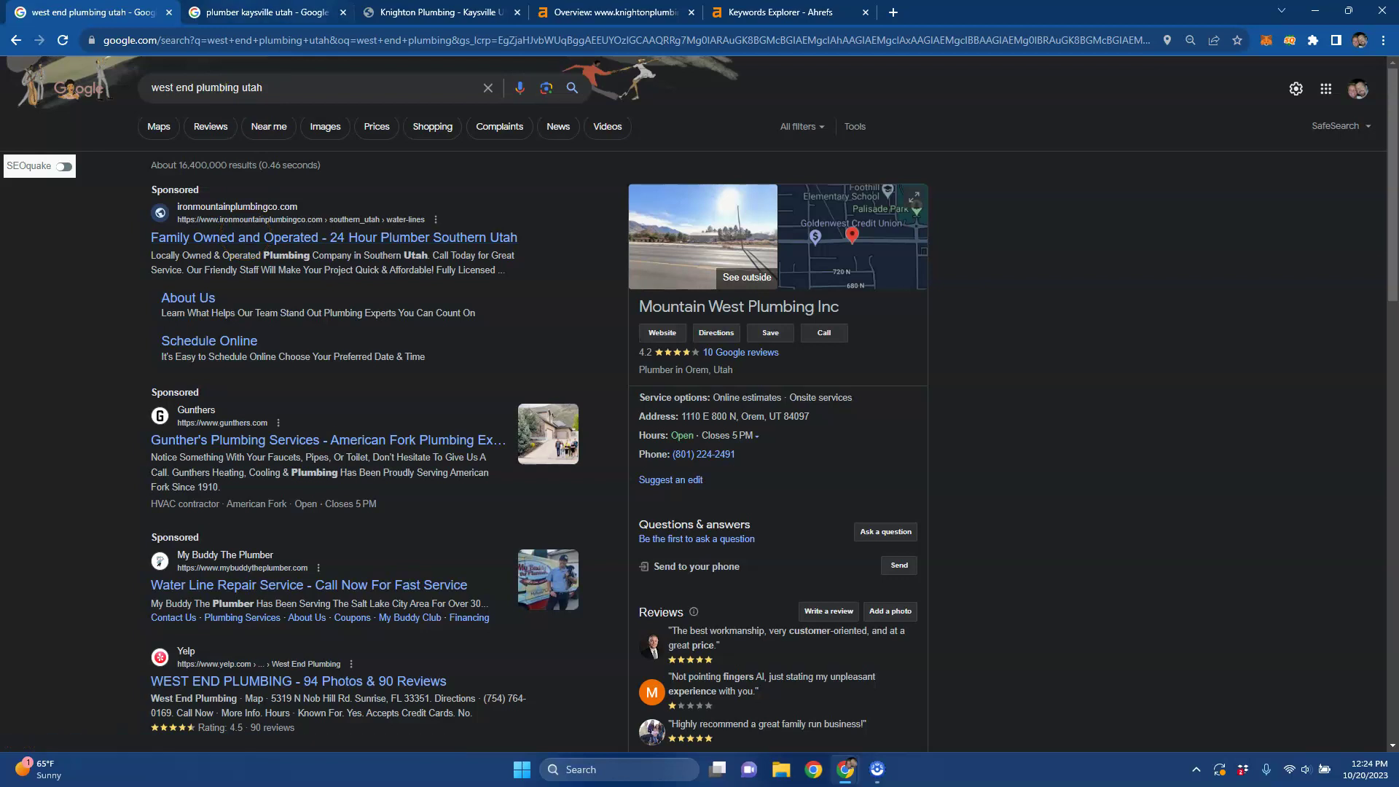
key(ctrl+Tab)
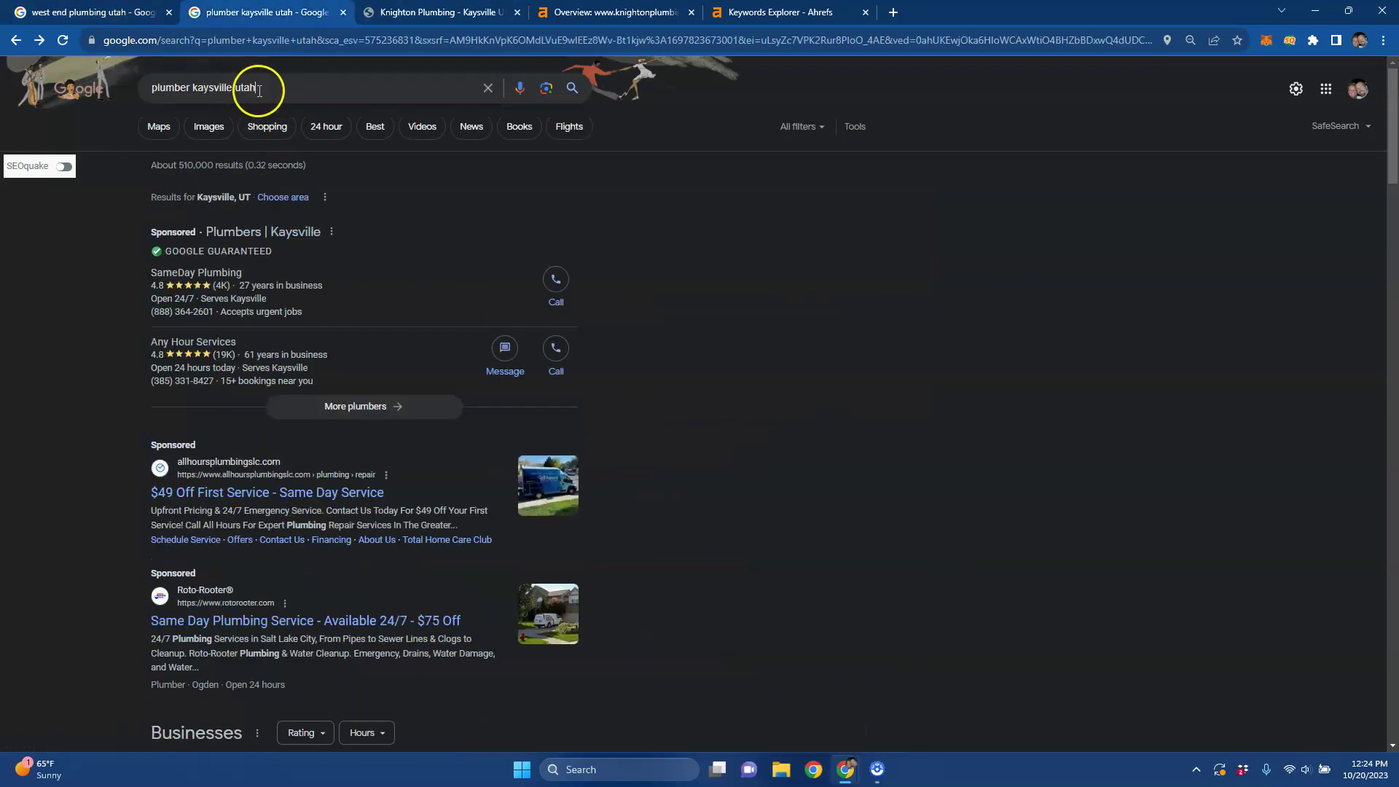
drag(256, 87, 122, 95)
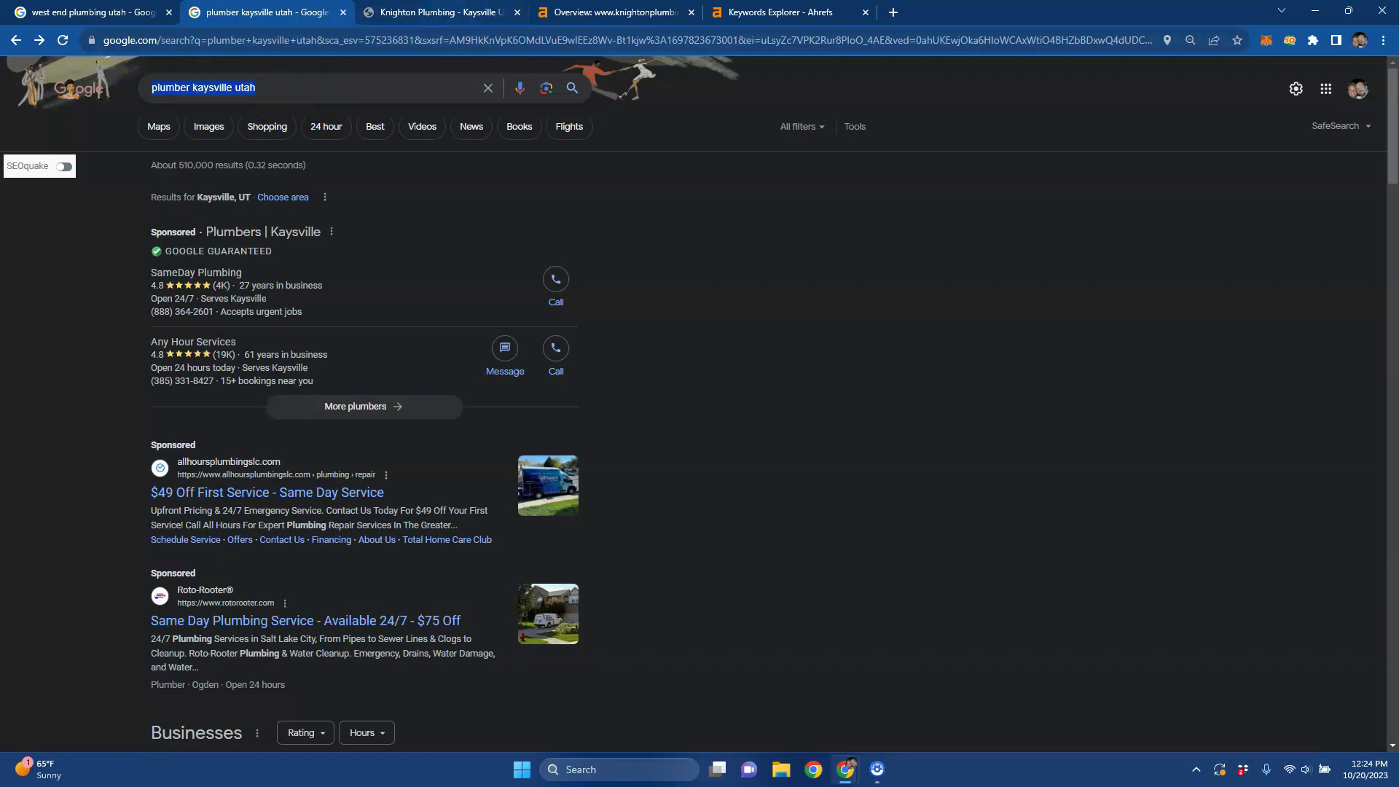
scroll(277, 476, down, 13)
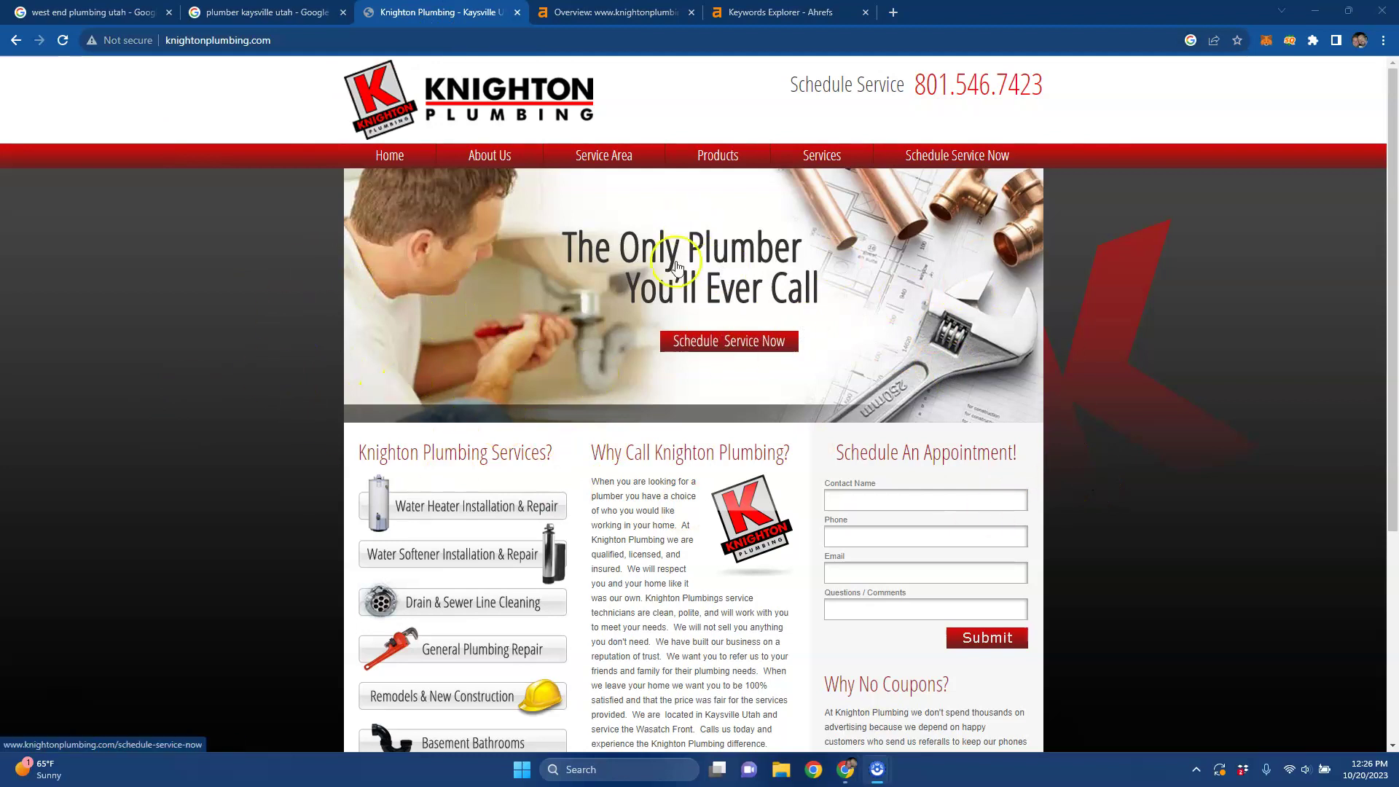
scroll(820, 387, down, 4)
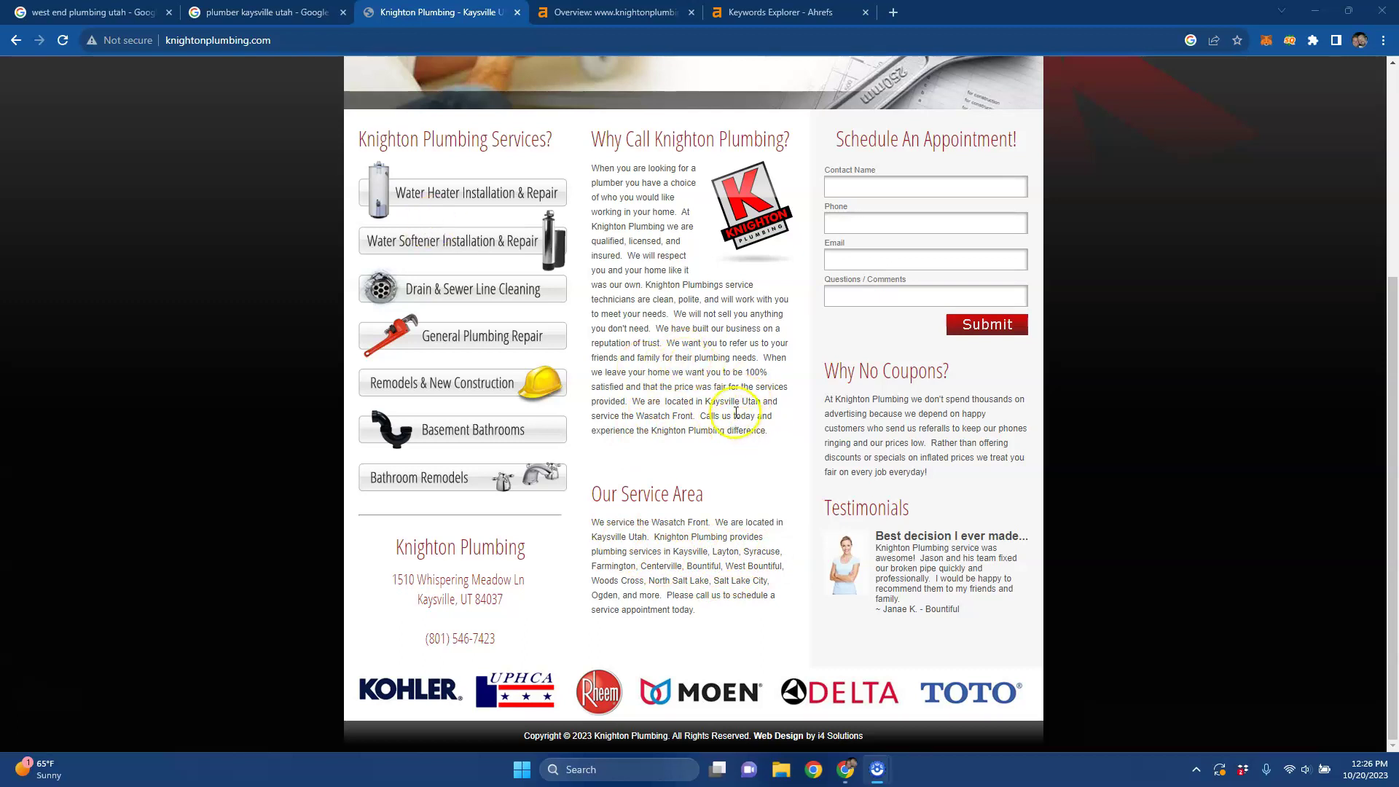
scroll(733, 586, up, 5)
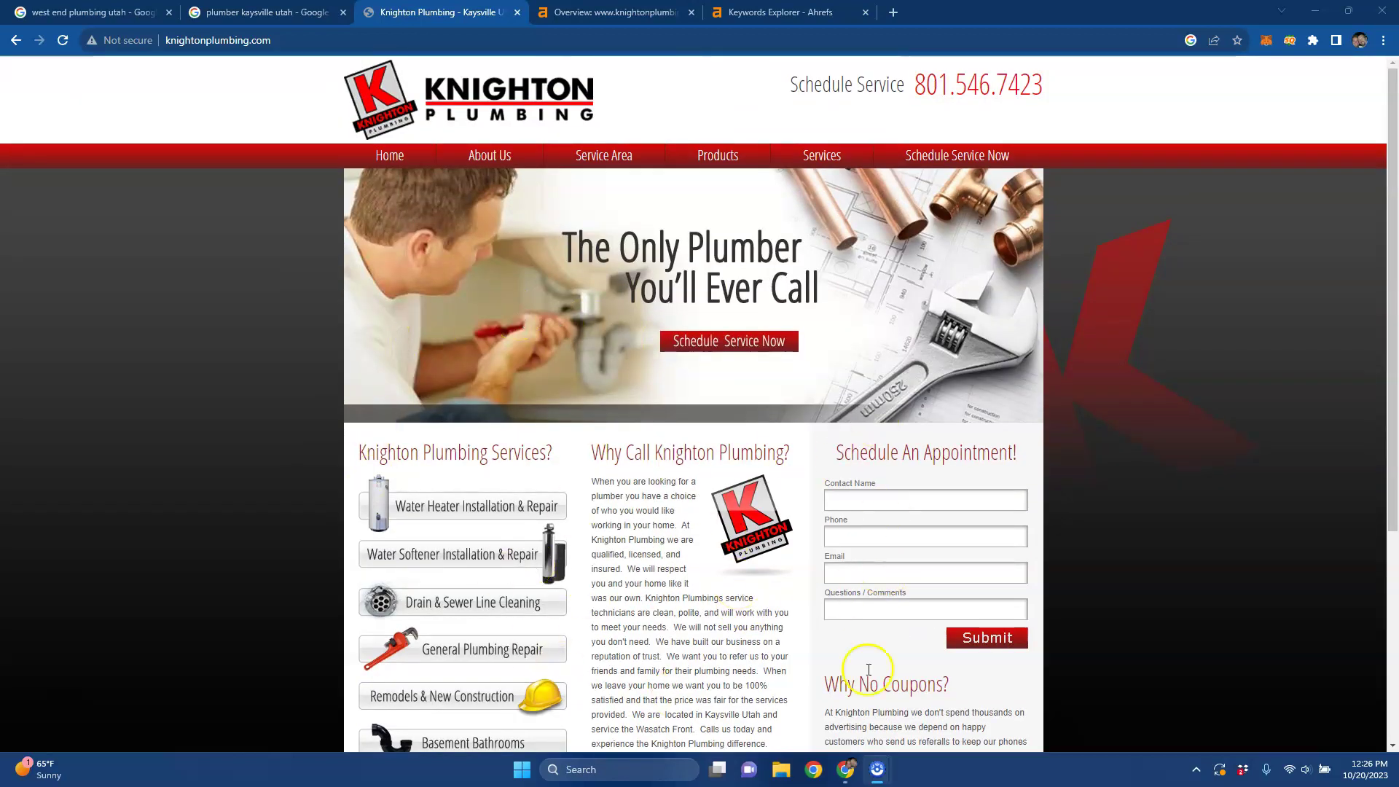
scroll(656, 503, down, 4)
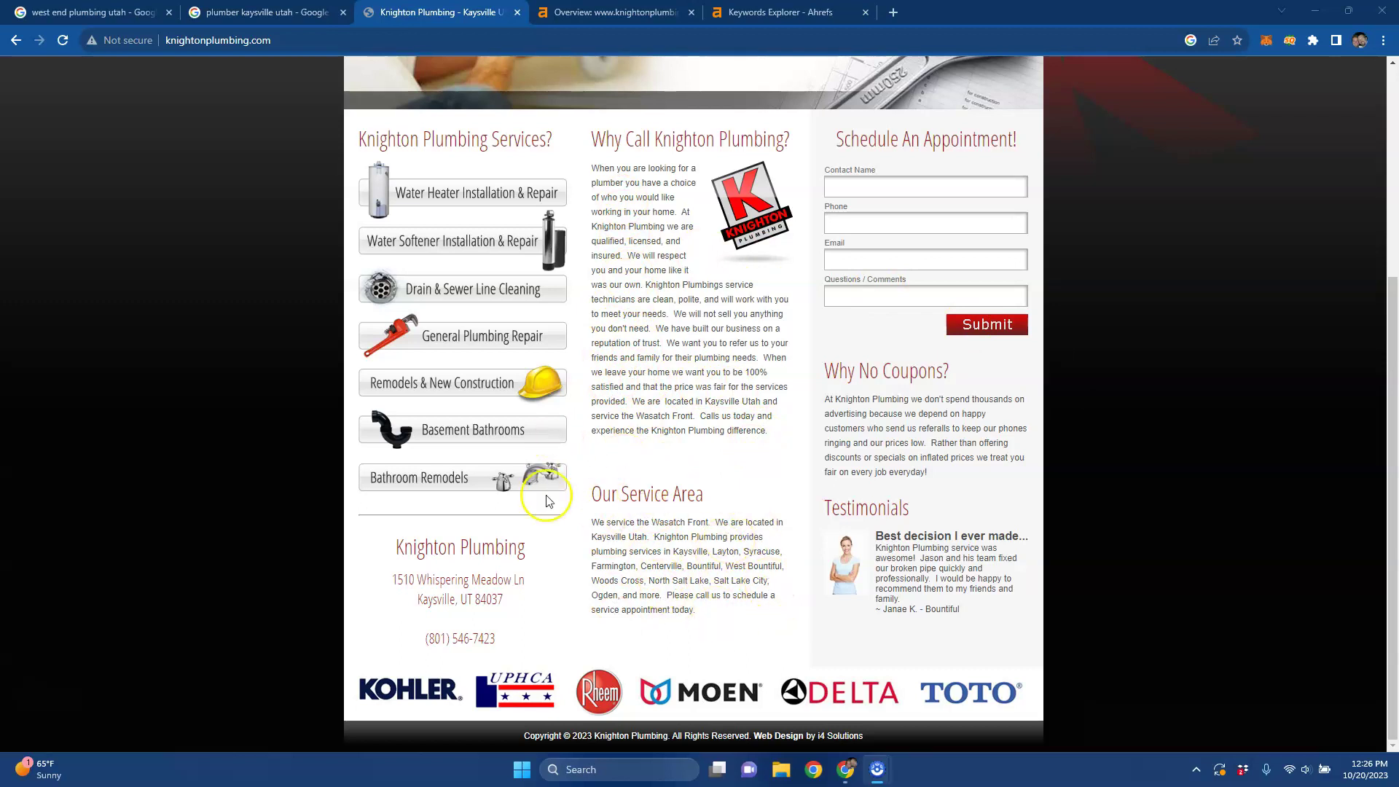
scroll(547, 484, up, 4)
scroll(572, 520, down, 4)
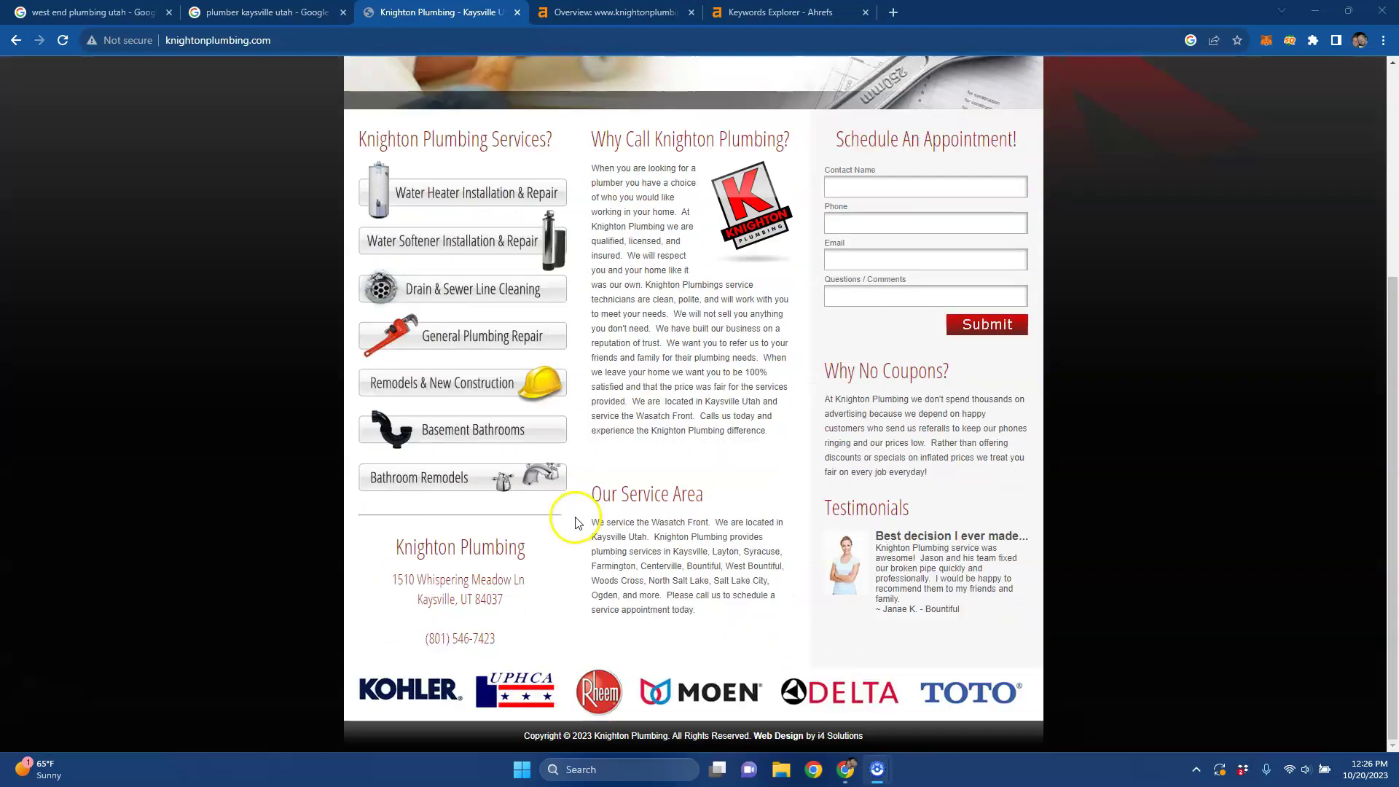
Begin saving the testimonial photo with Save image as, then cancel the Save As dialog.
right_click(851, 576)
click(894, 605)
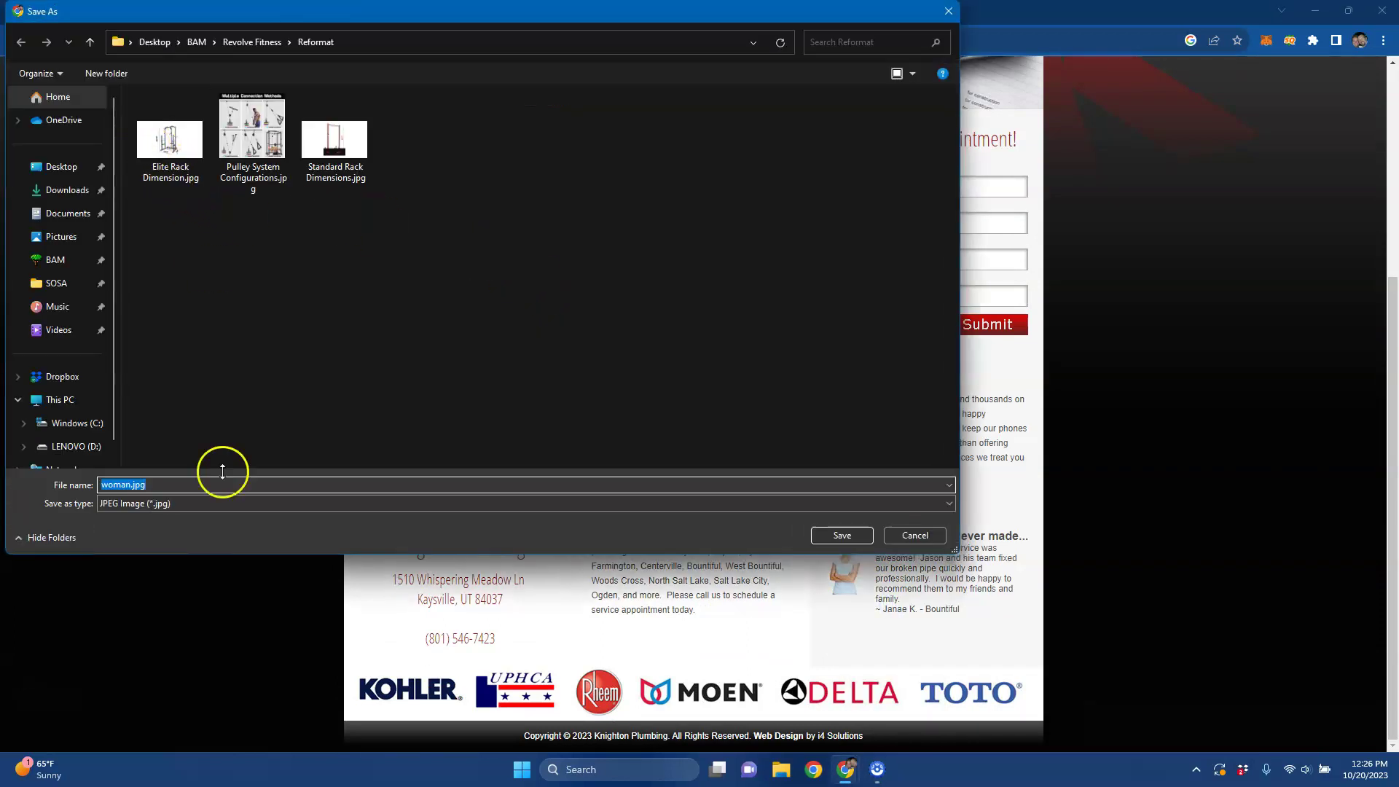
click(945, 13)
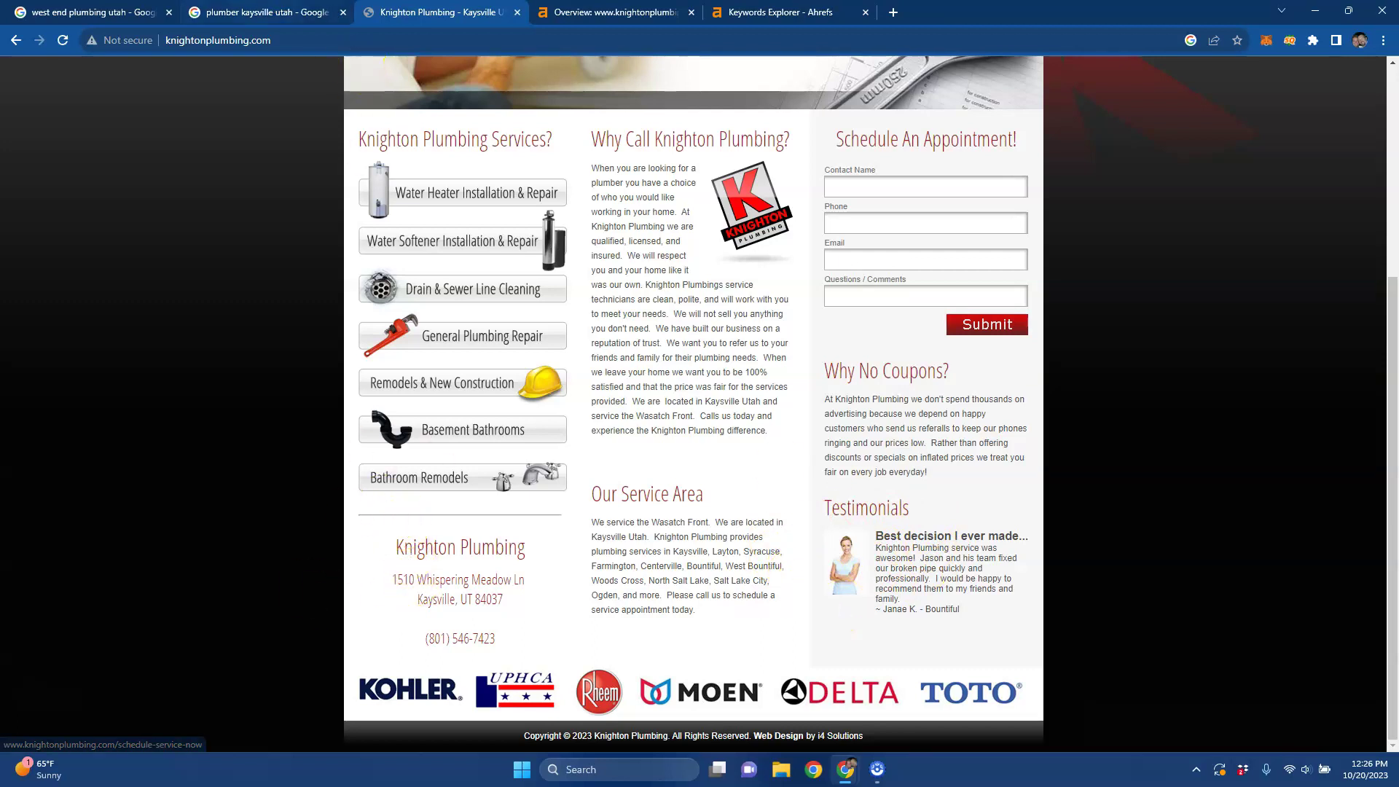
Return to the 'plumber kaysville utah' results and highlight Knighton Plumbing atop the Businesses pack.
click(266, 13)
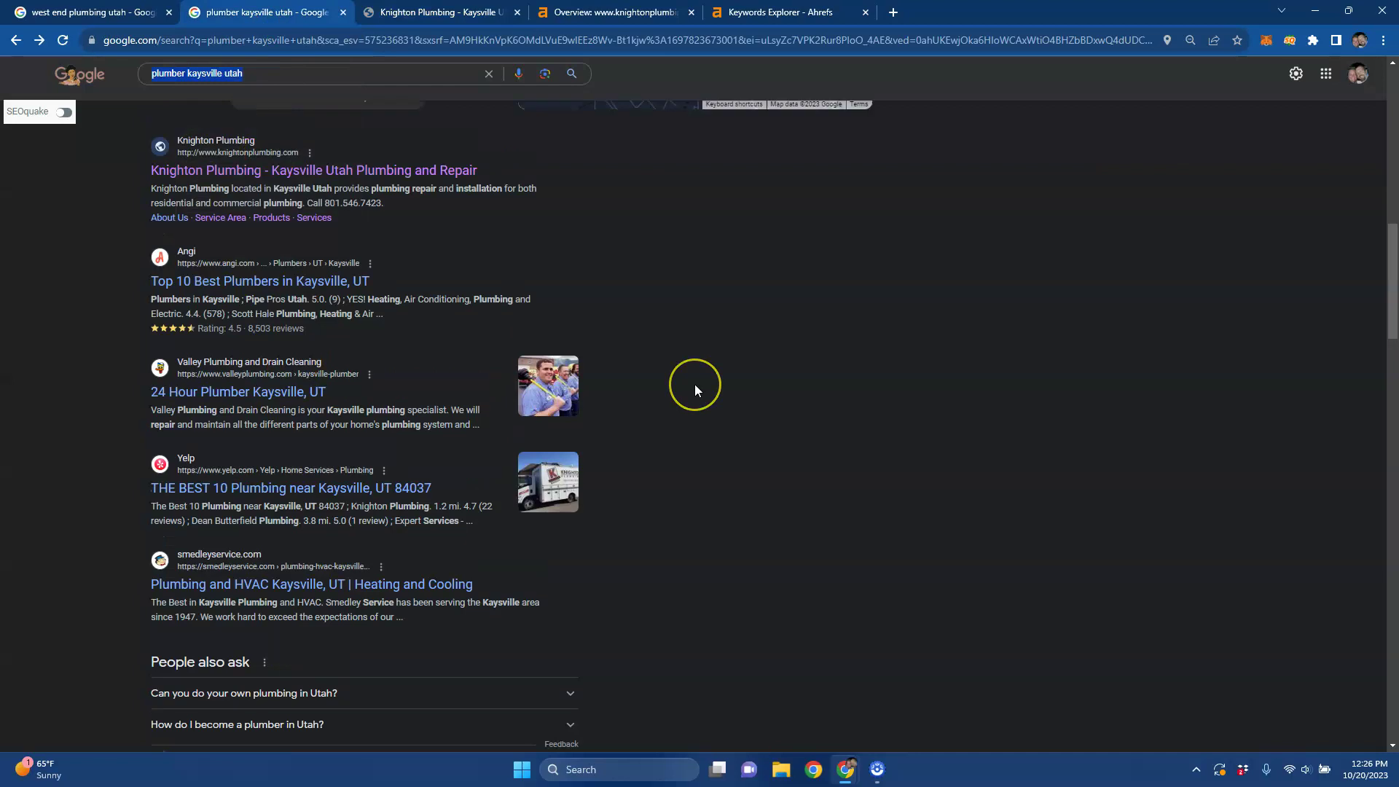
scroll(694, 384, up, 10)
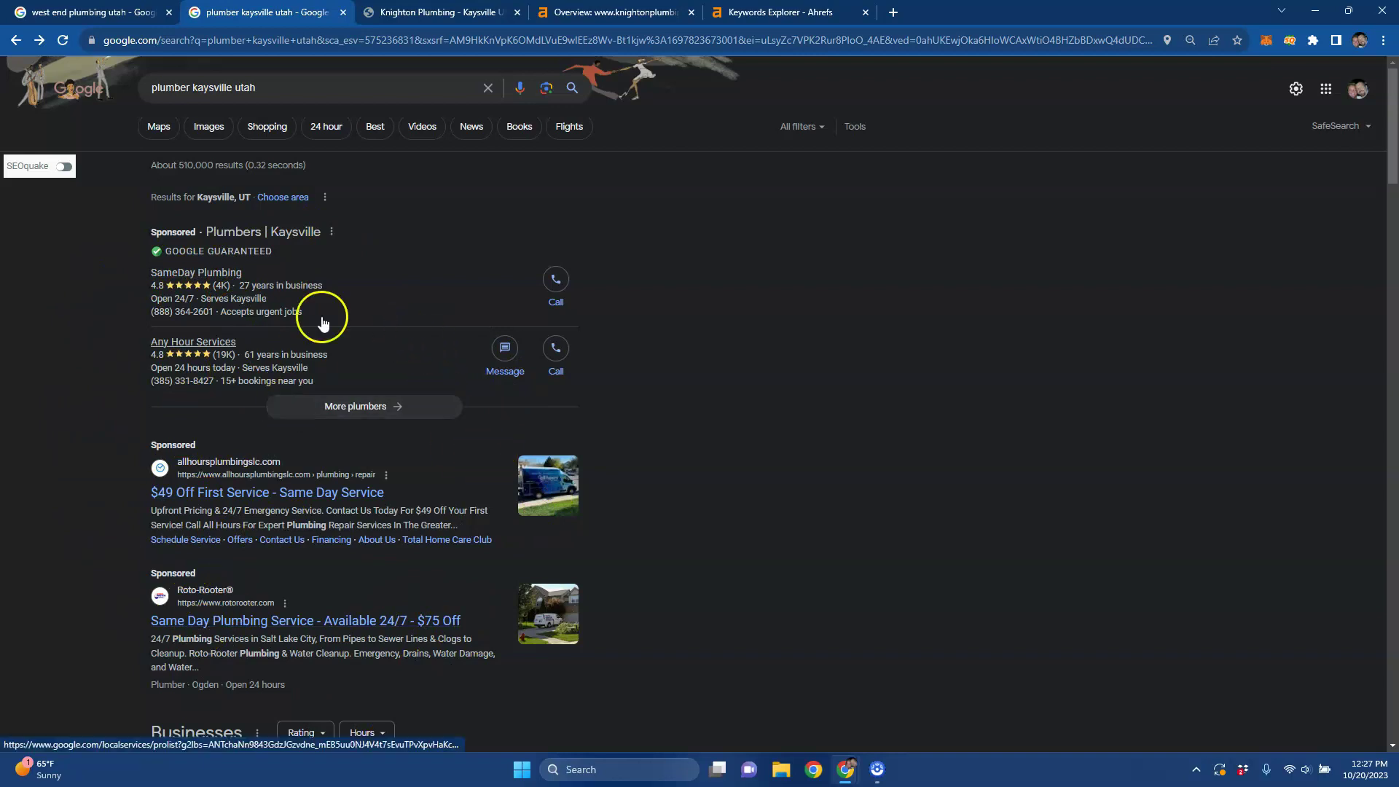
scroll(374, 445, down, 5)
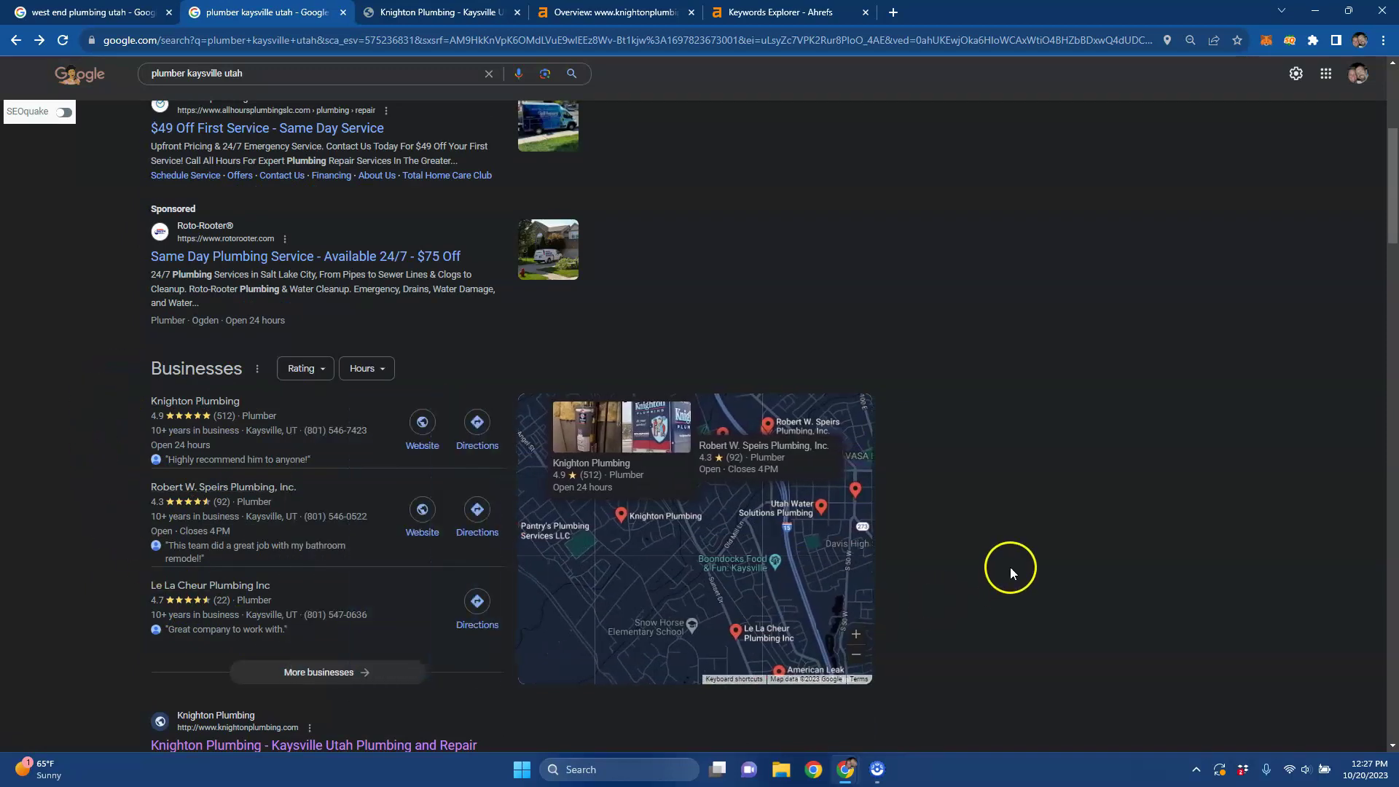
scroll(1031, 501, down, 2)
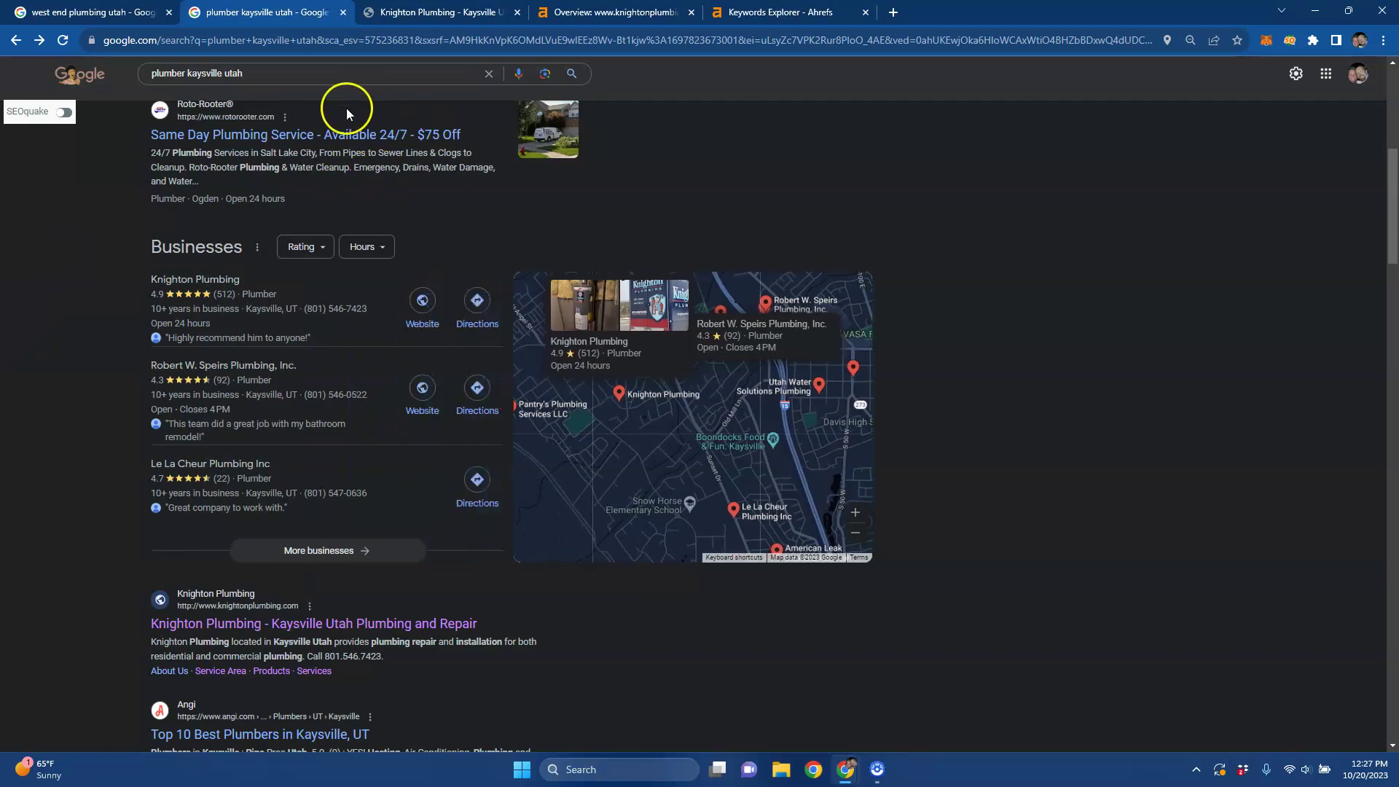
scroll(340, 146, up, 5)
scroll(299, 364, down, 2)
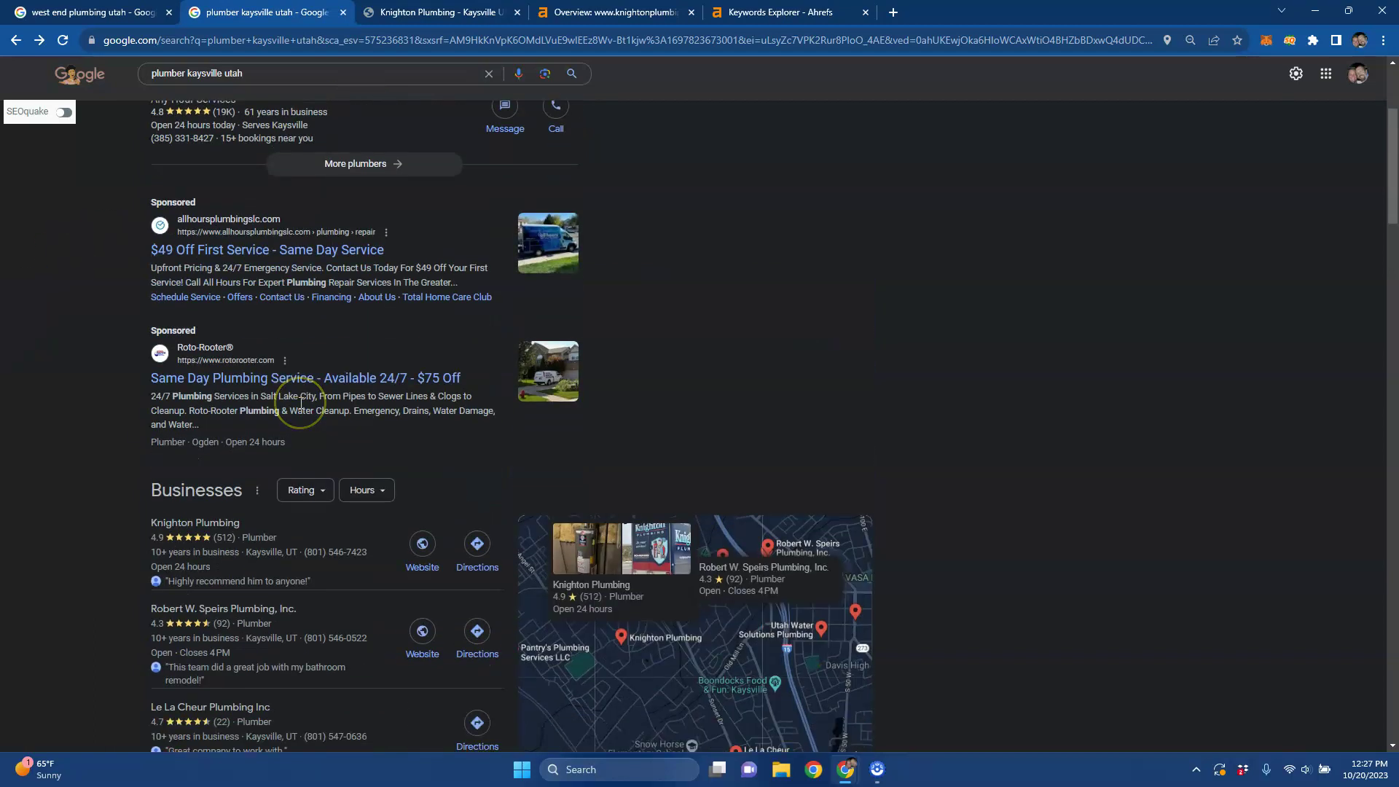
scroll(301, 402, down, 3)
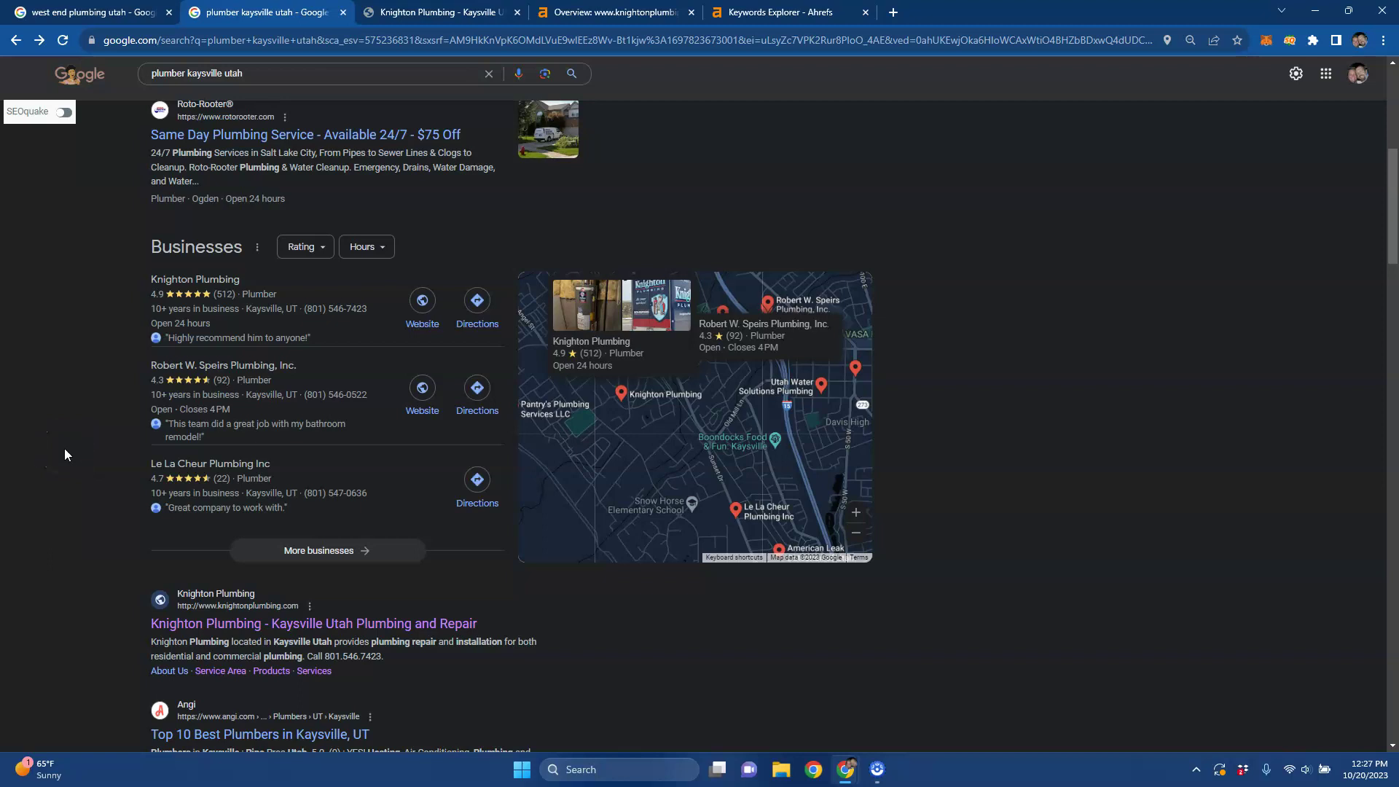
drag(125, 295, 251, 299)
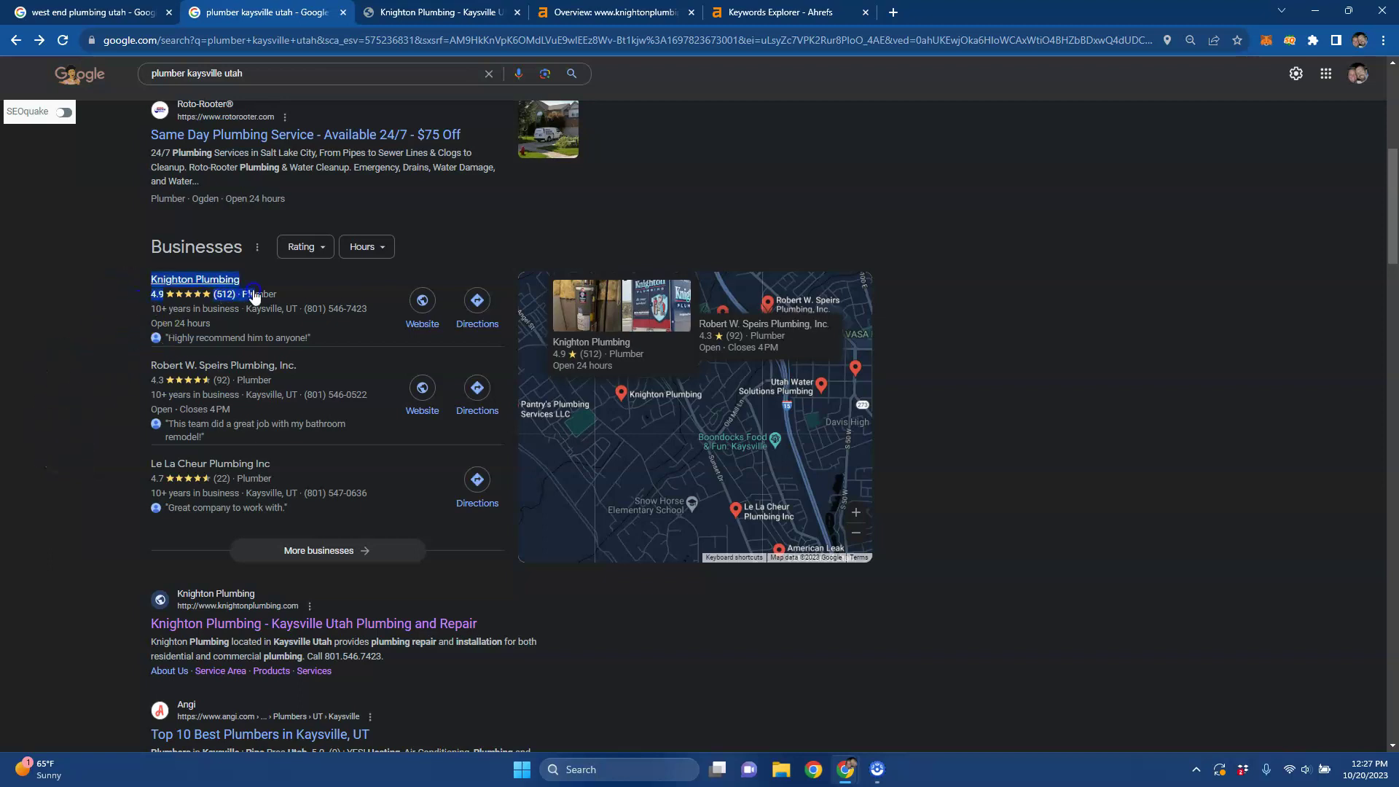
click(84, 288)
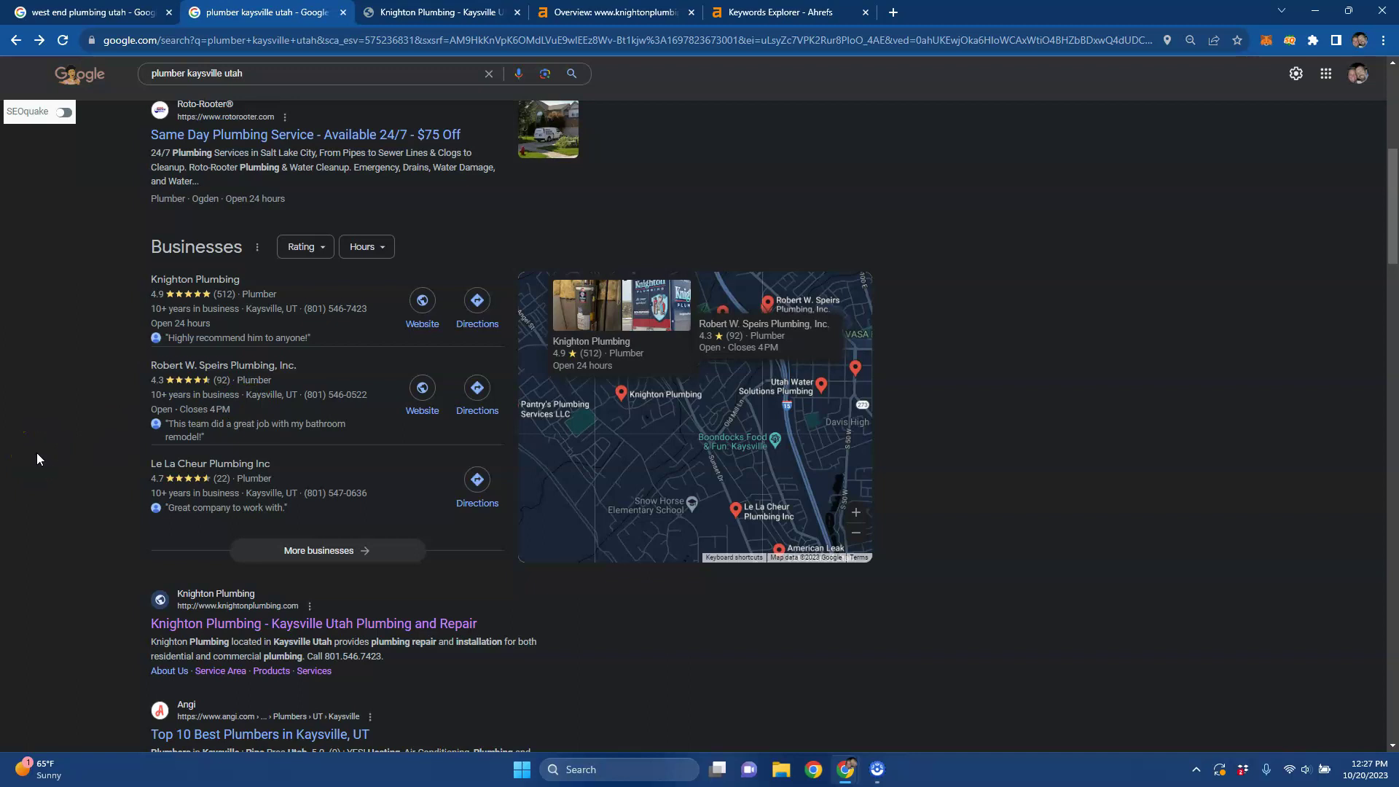
Check Mountain West Plumbing Inc in the 'west end plumbing utah' results, then go back to the Kaysville results.
key(ctrl+shift+Tab)
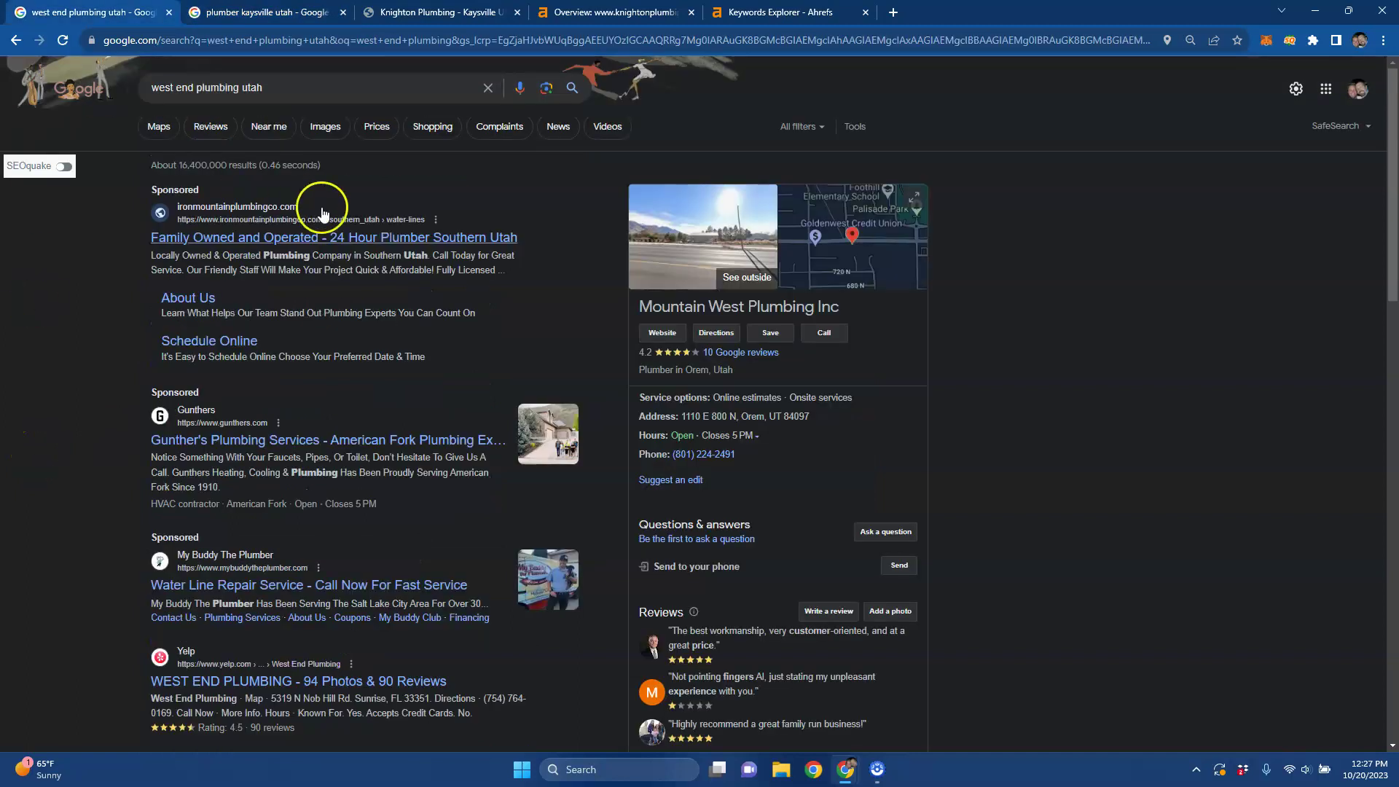
drag(641, 306, 859, 322)
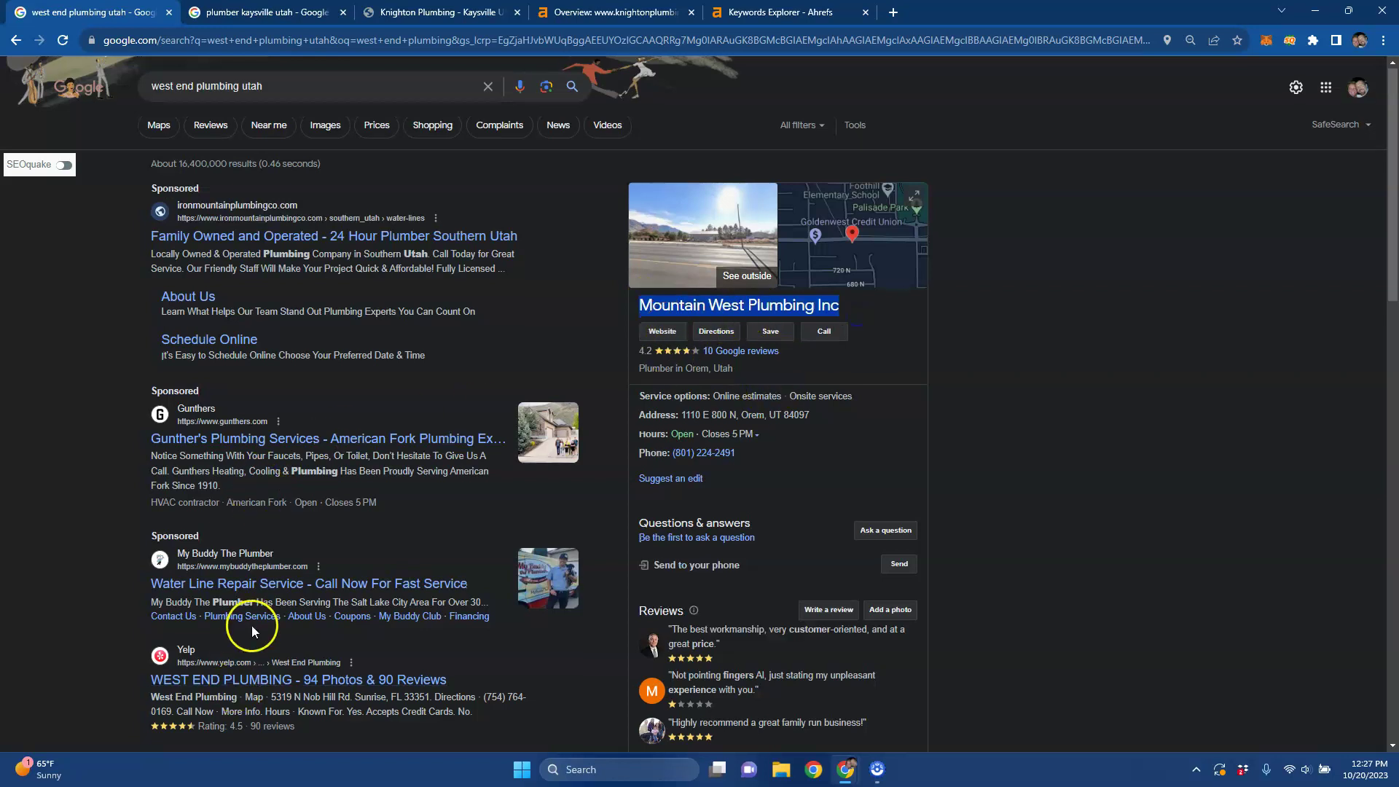
scroll(251, 626, down, 6)
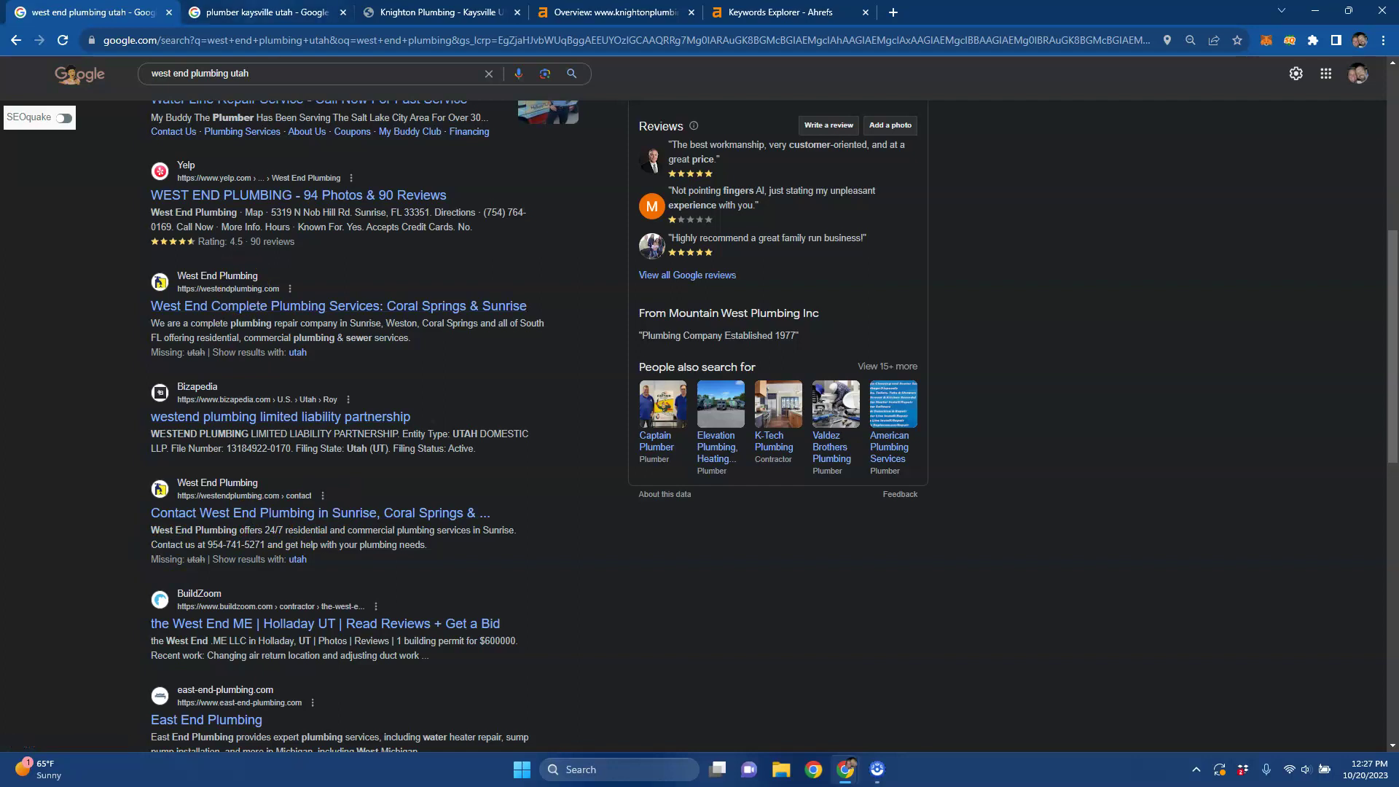
key(ctrl+Tab)
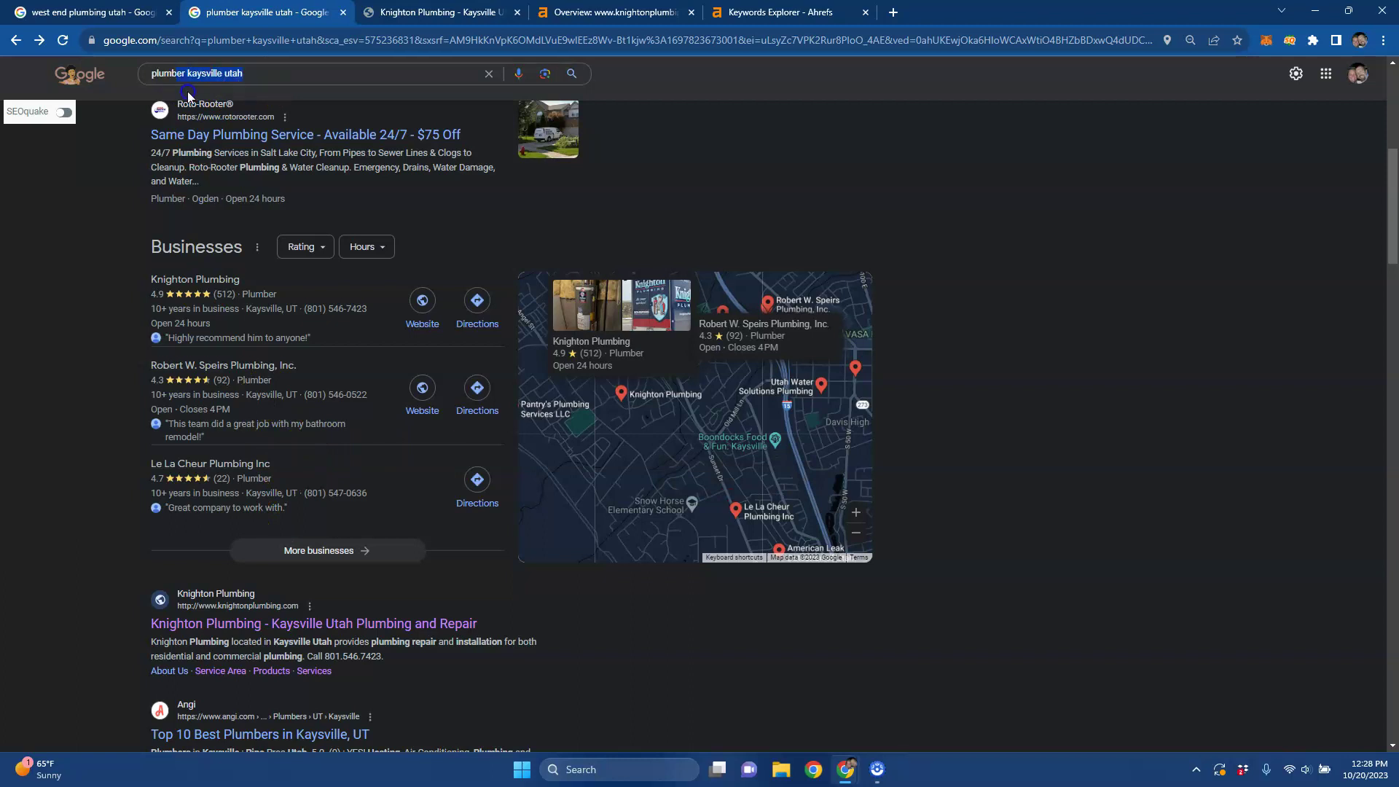
Scroll past the Kaysville local listings and switch to the 'Knighton Plumbing - Kaysville' website tab.
click(99, 439)
scroll(56, 320, down, 2)
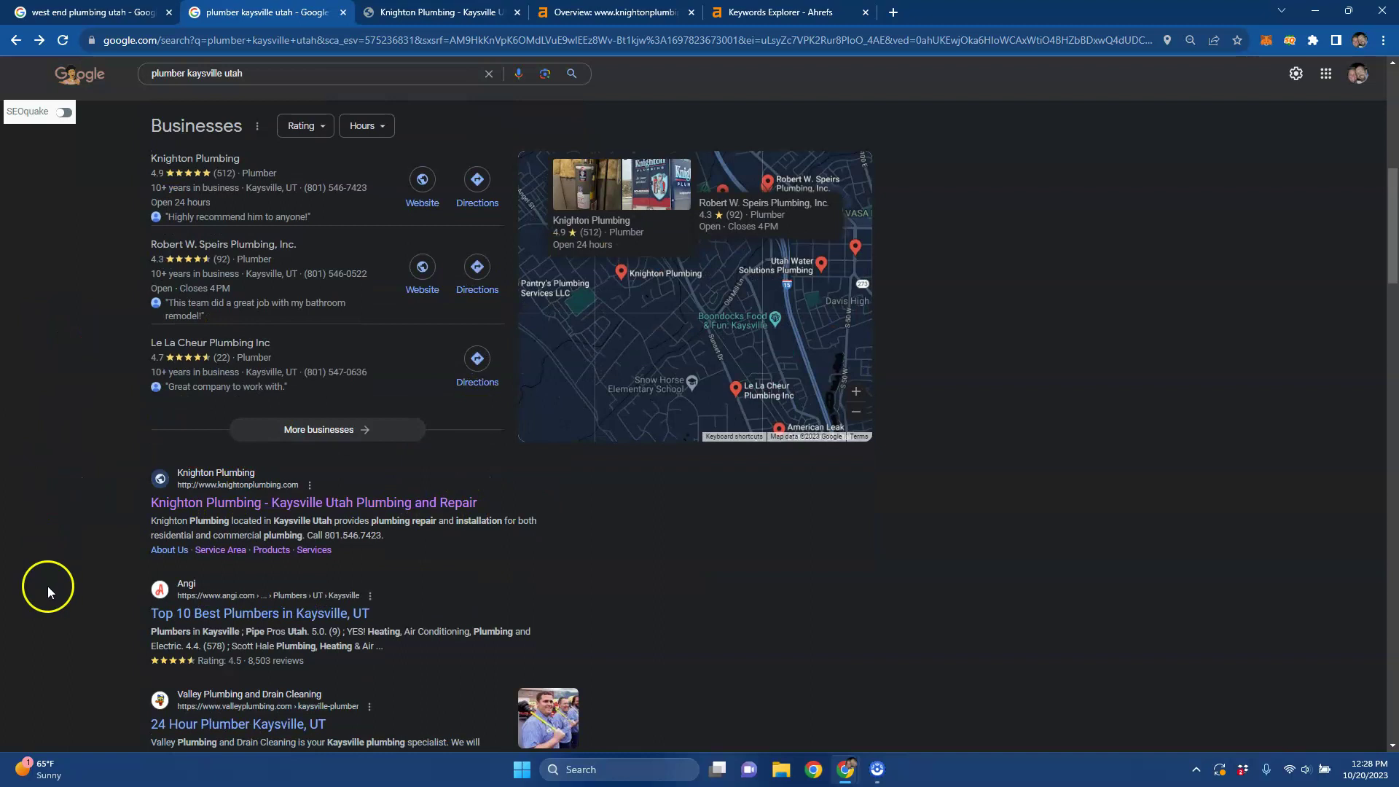
scroll(318, 616, down, 2)
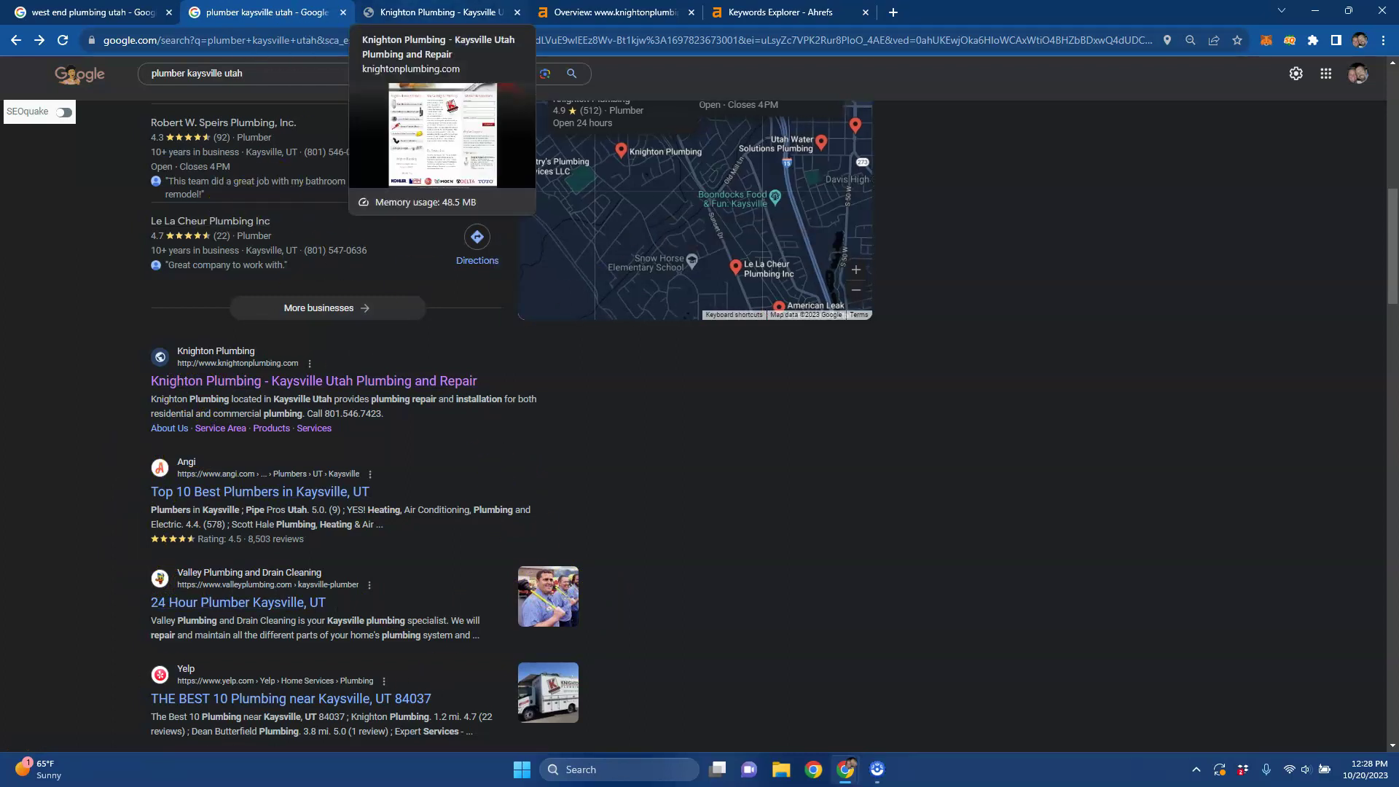
click(437, 12)
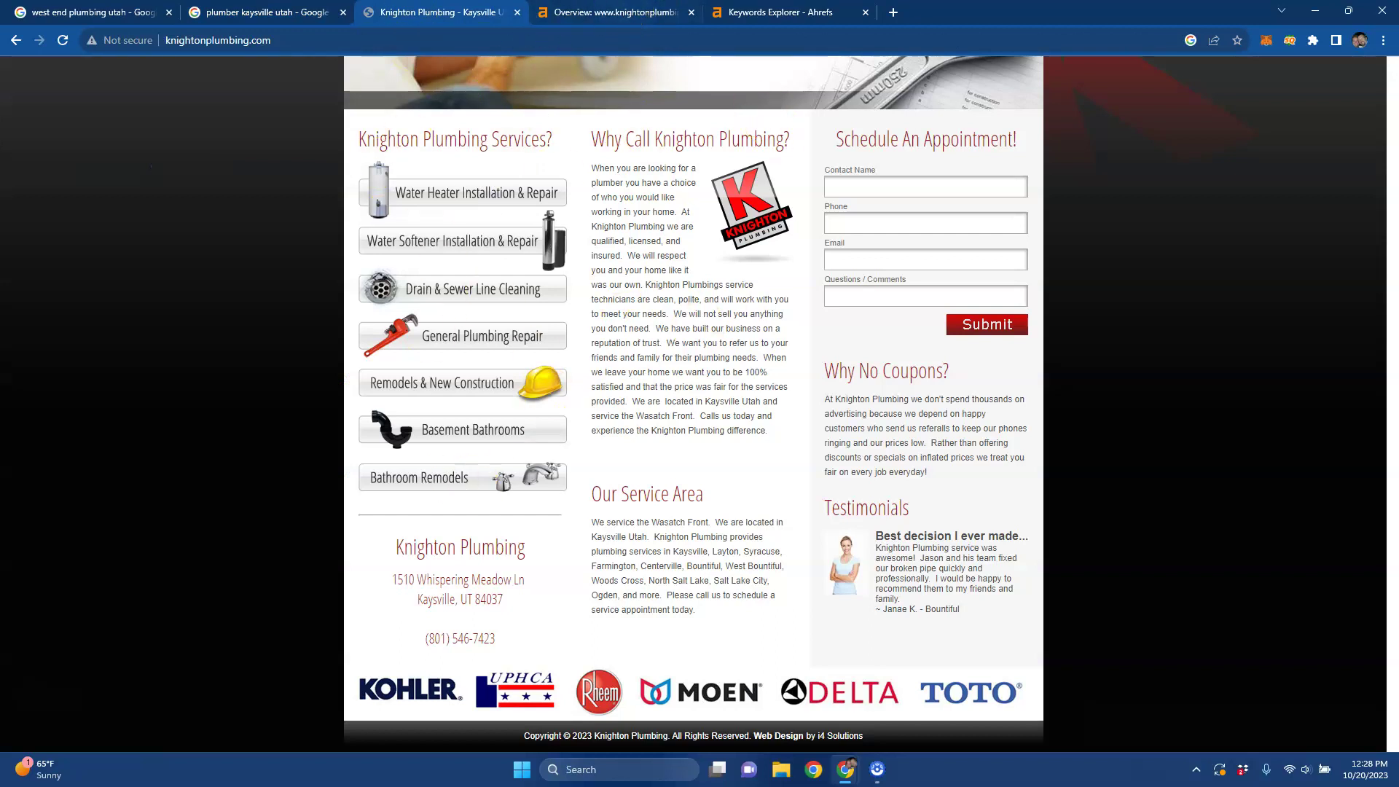
Review knightonplumbing.com's Ahrefs backlink and keyword metrics, then list its 49 organic keywords.
click(619, 20)
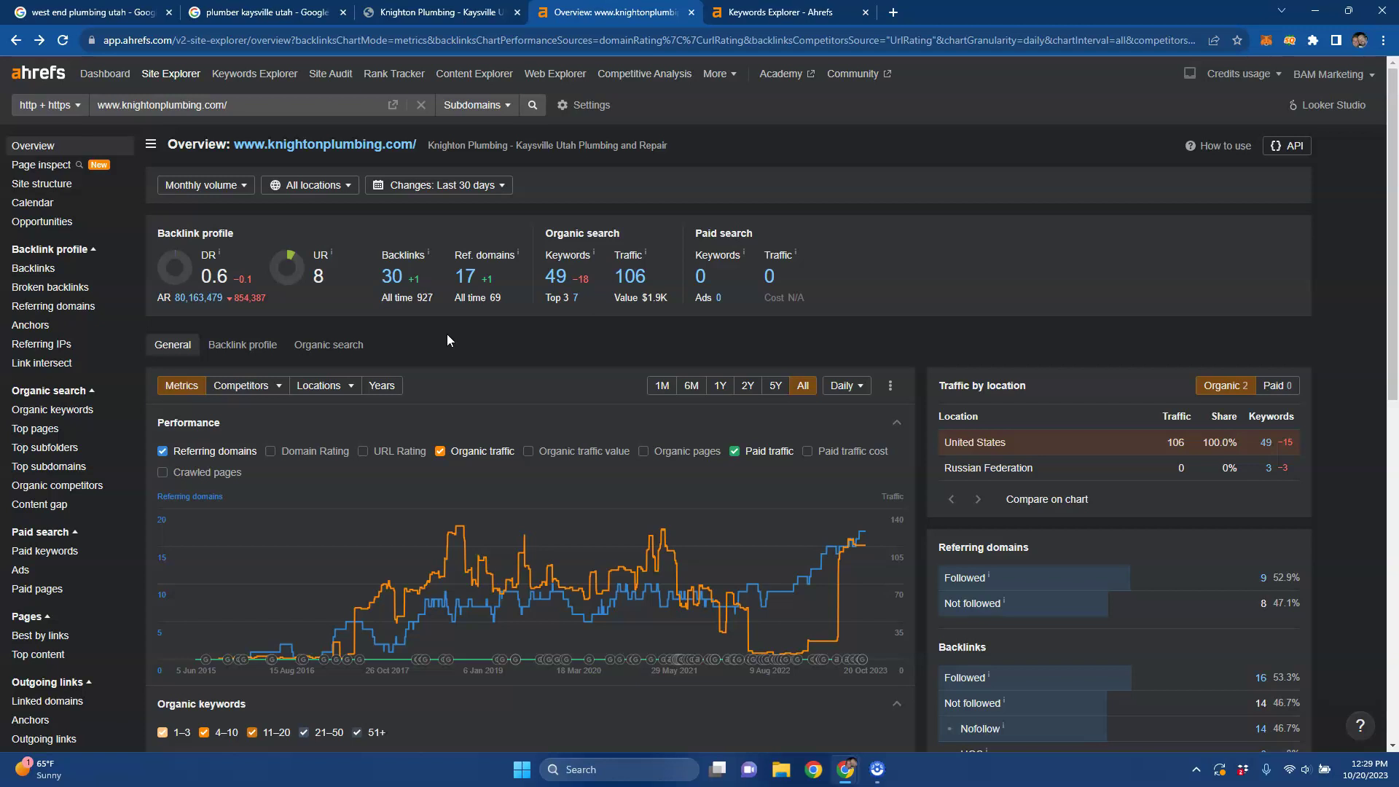
drag(381, 253, 535, 308)
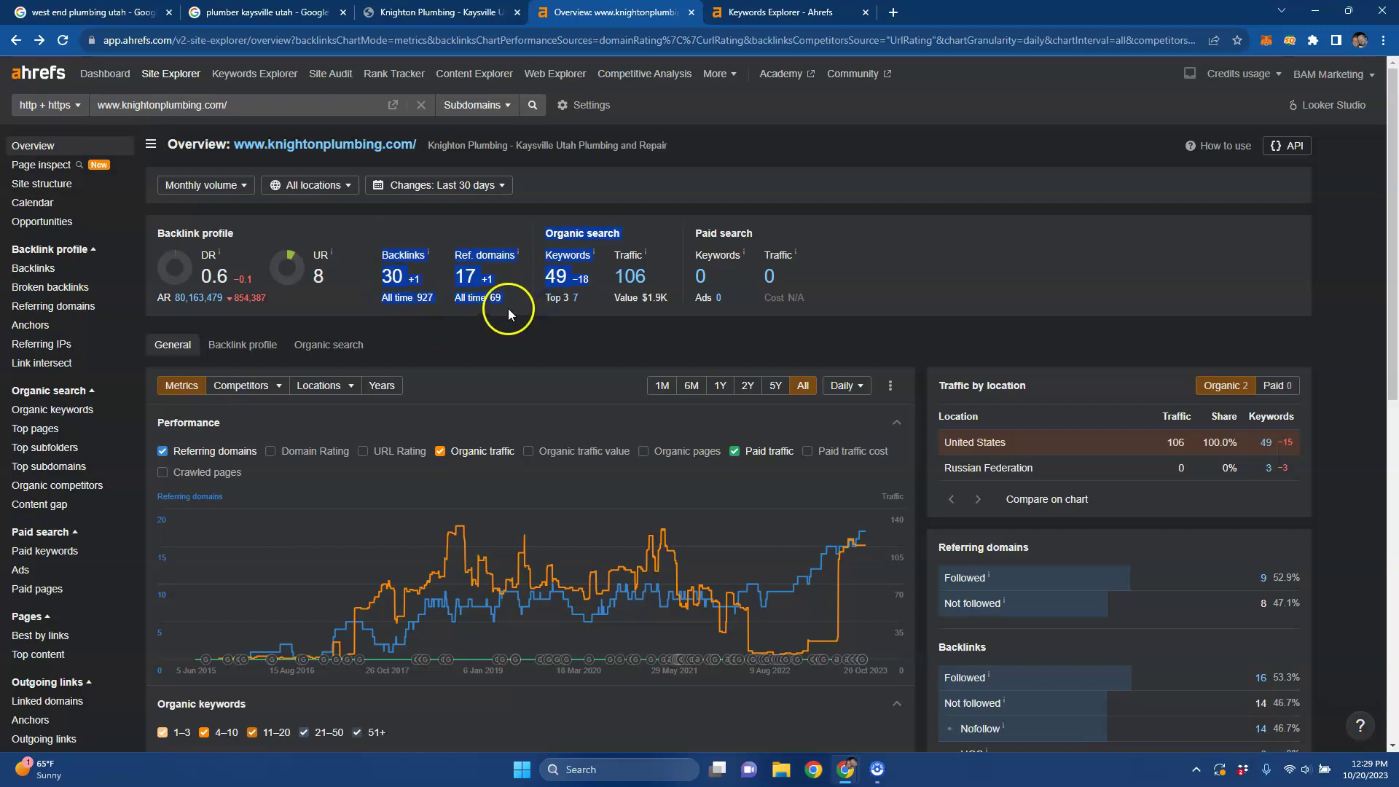
click(508, 308)
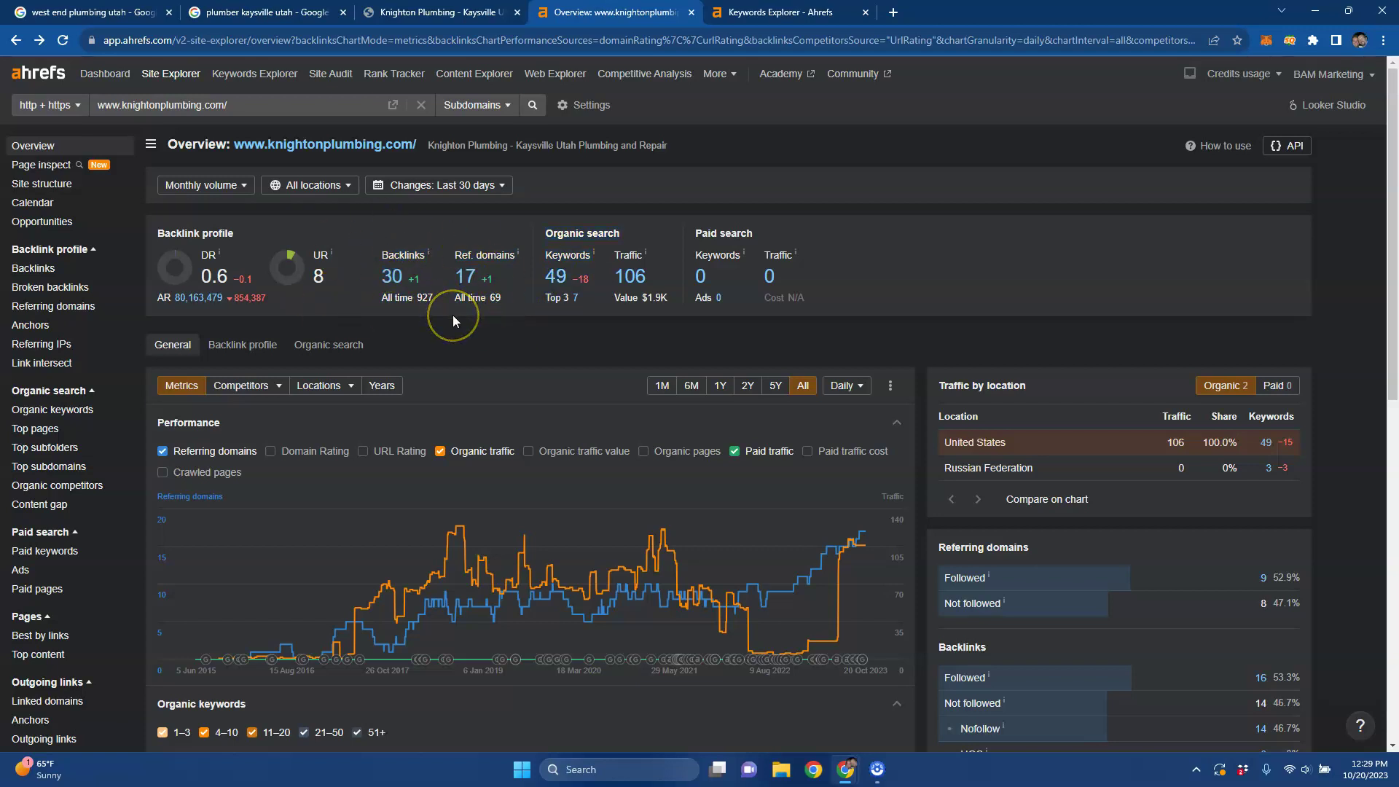
click(558, 279)
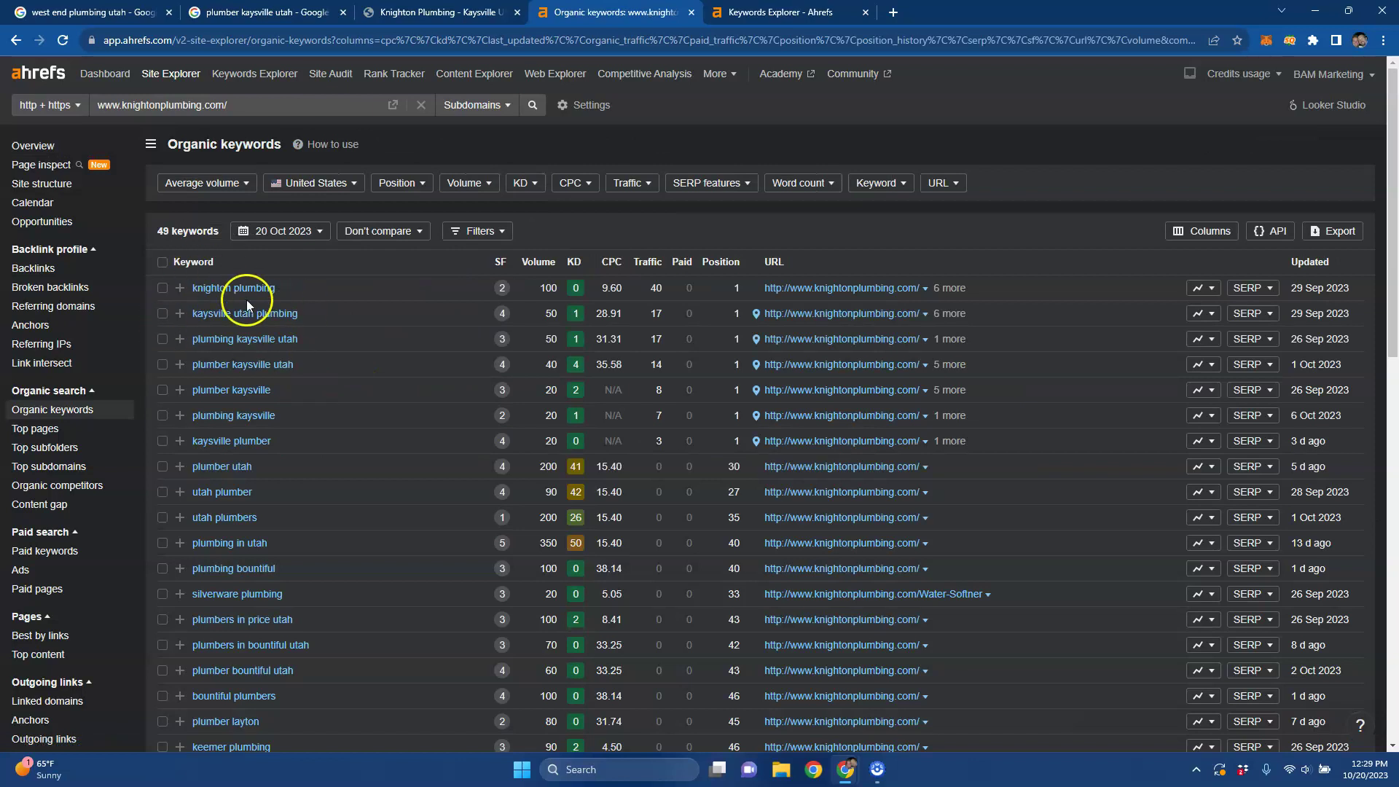
click(547, 289)
double_click(712, 296)
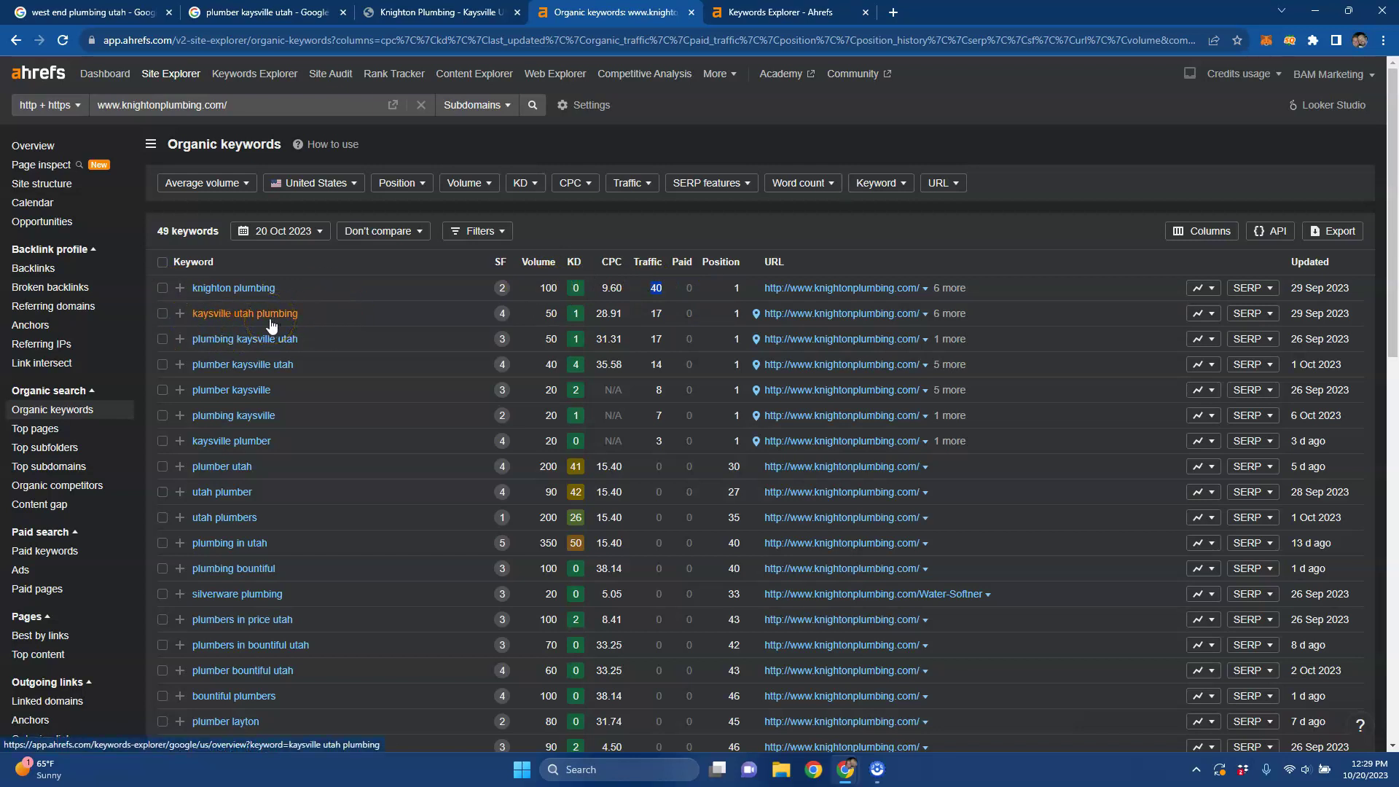
mouse_move(271, 325)
mouse_down()
mouse_move(212, 313)
mouse_move(284, 326)
mouse_up()
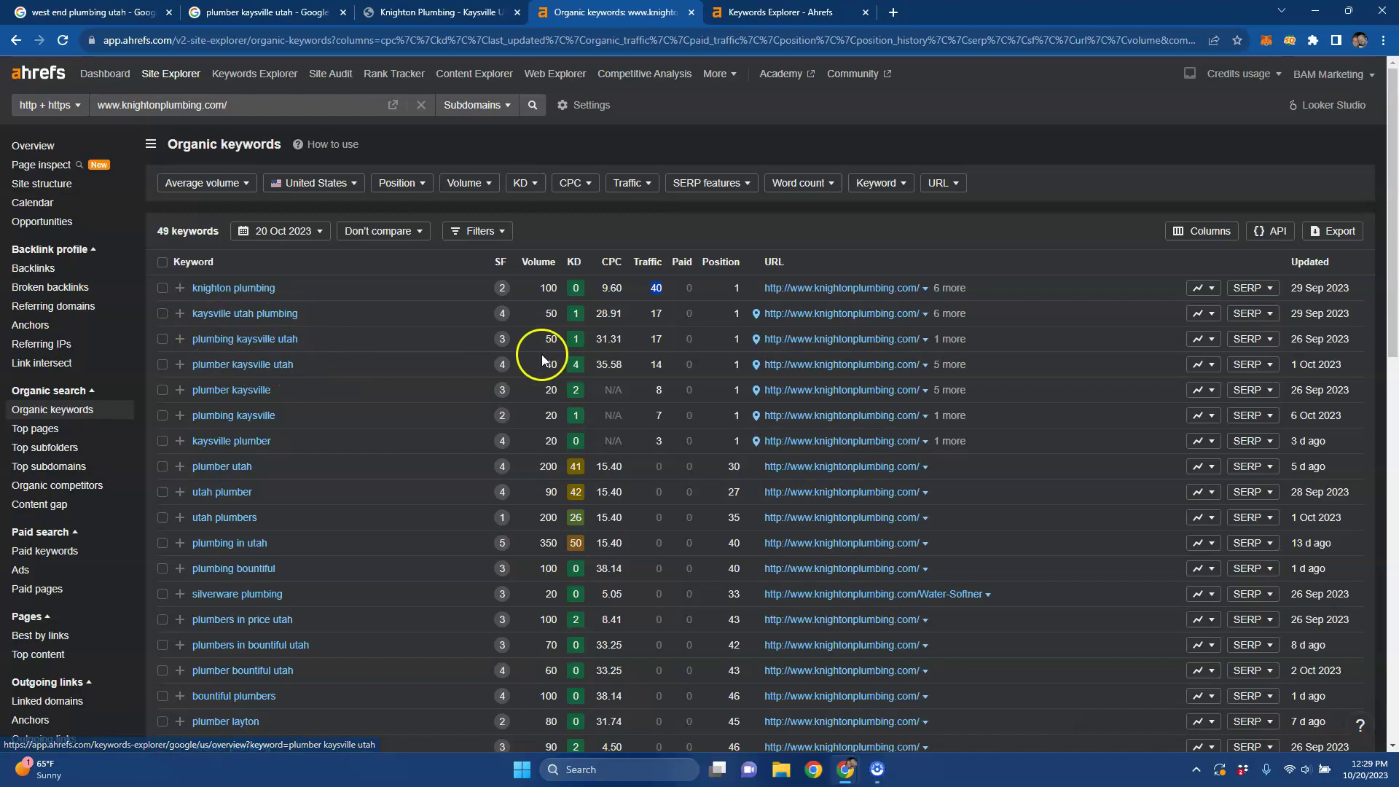
drag(541, 315, 587, 366)
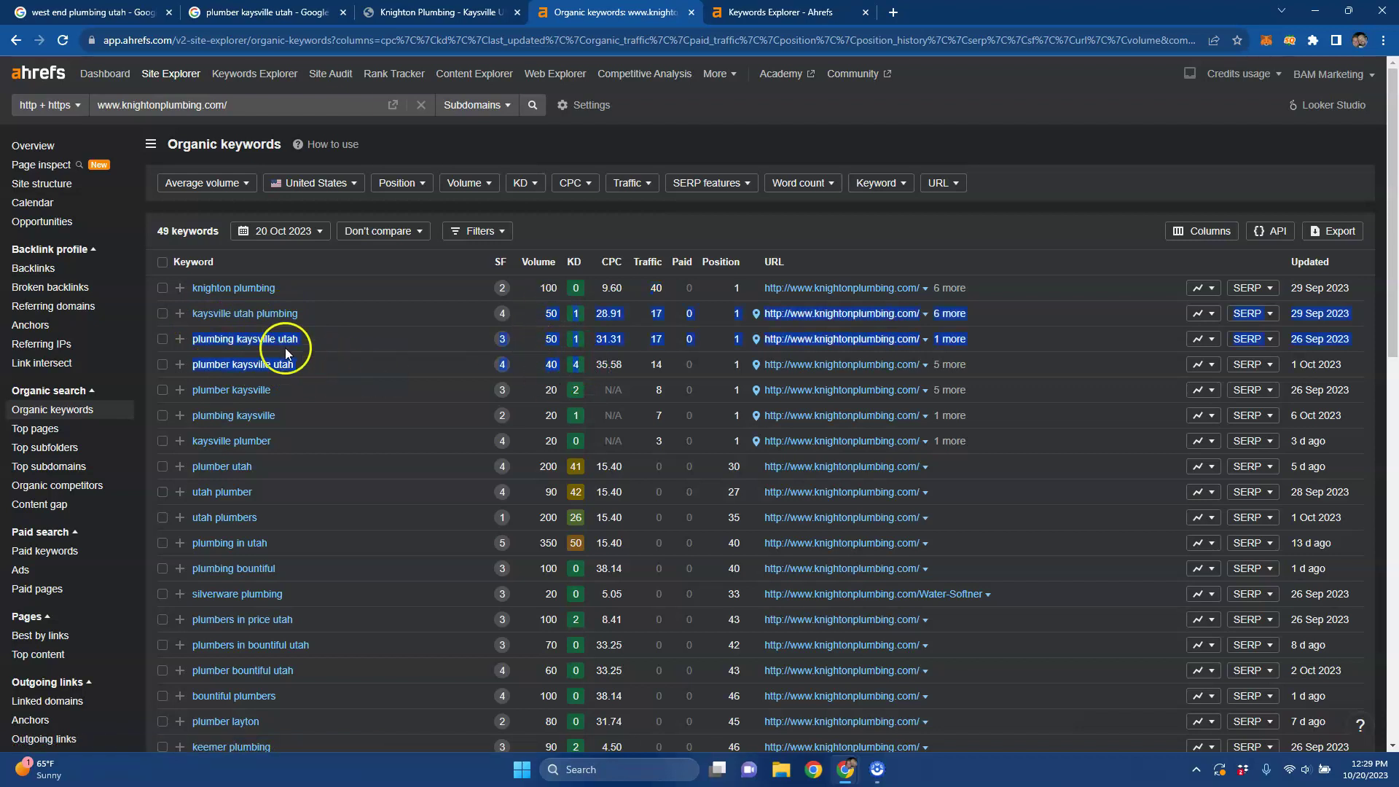
click(619, 241)
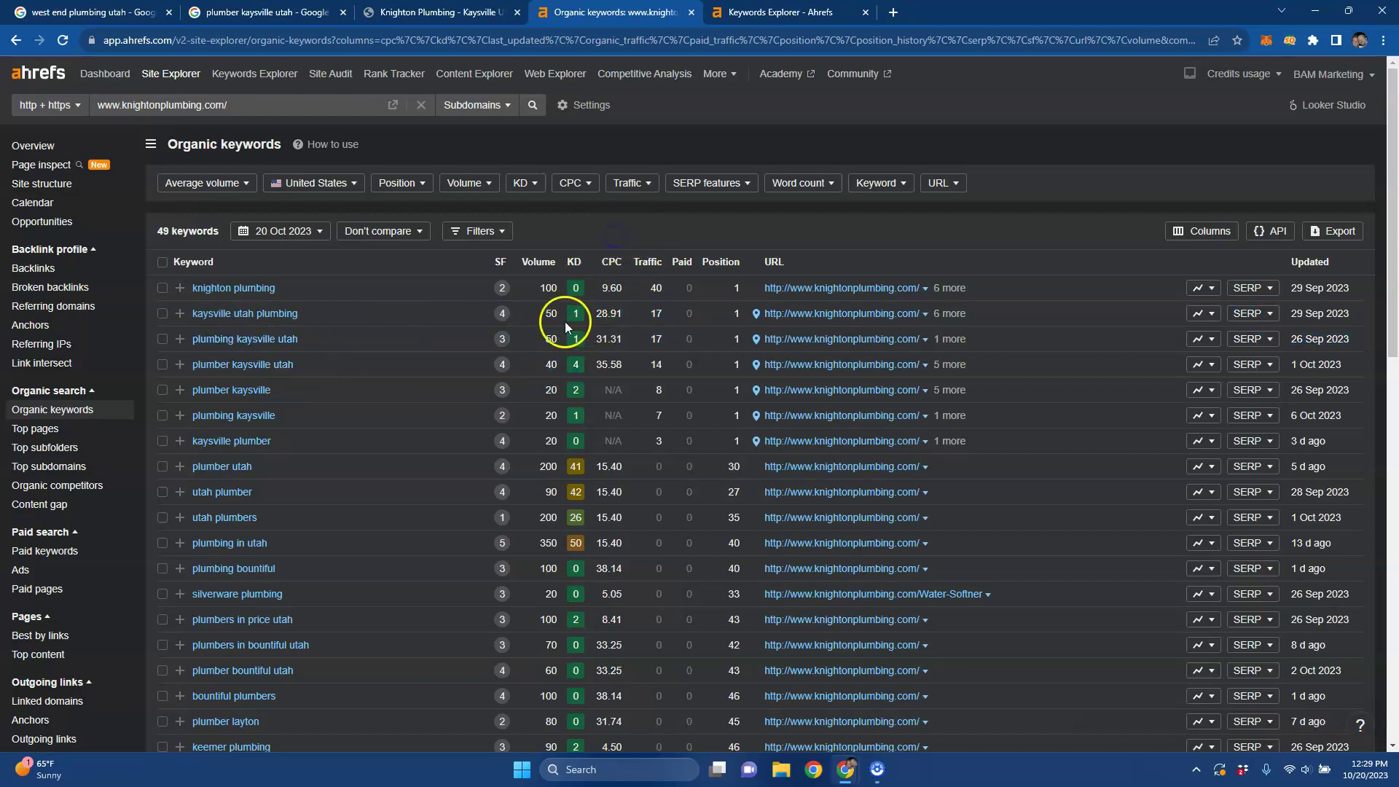
drag(675, 357, 639, 348)
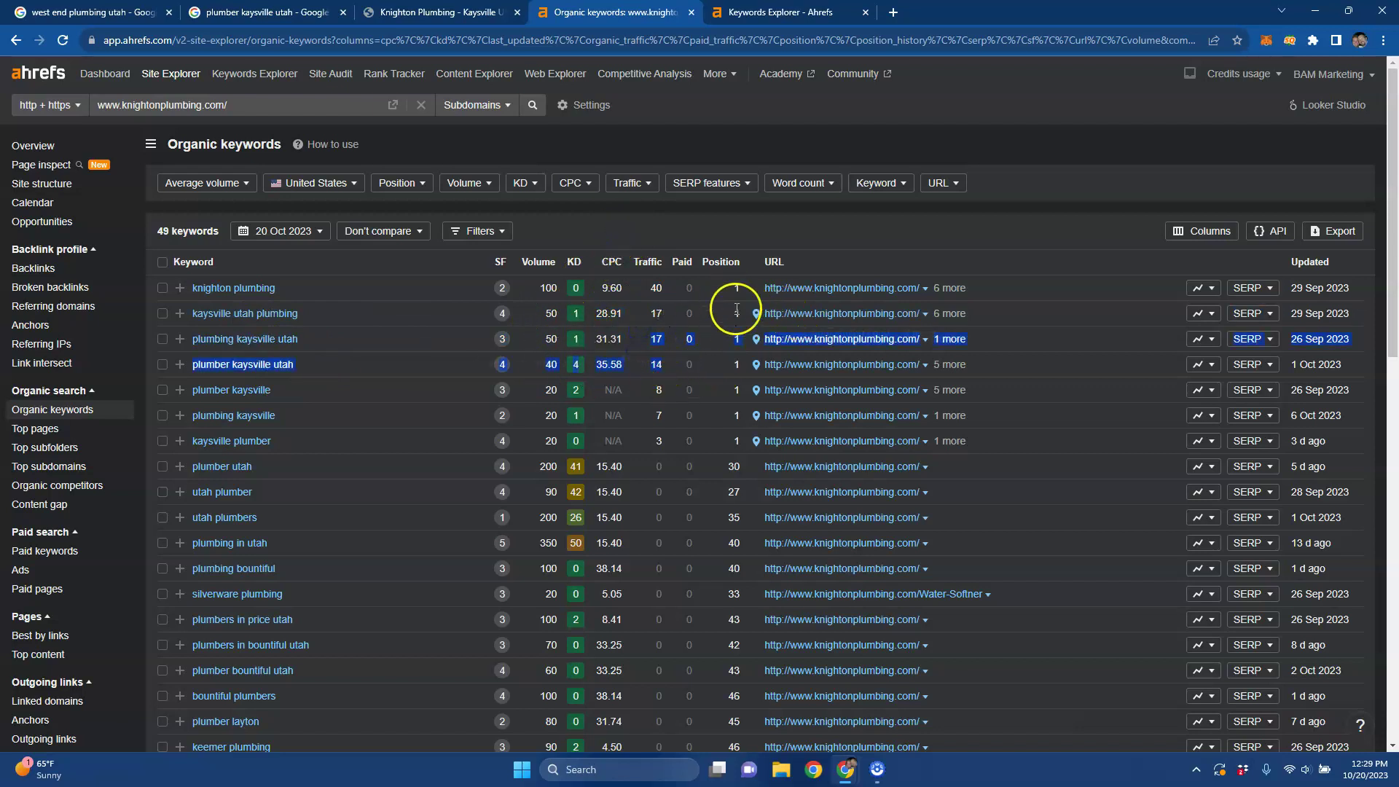
click(751, 222)
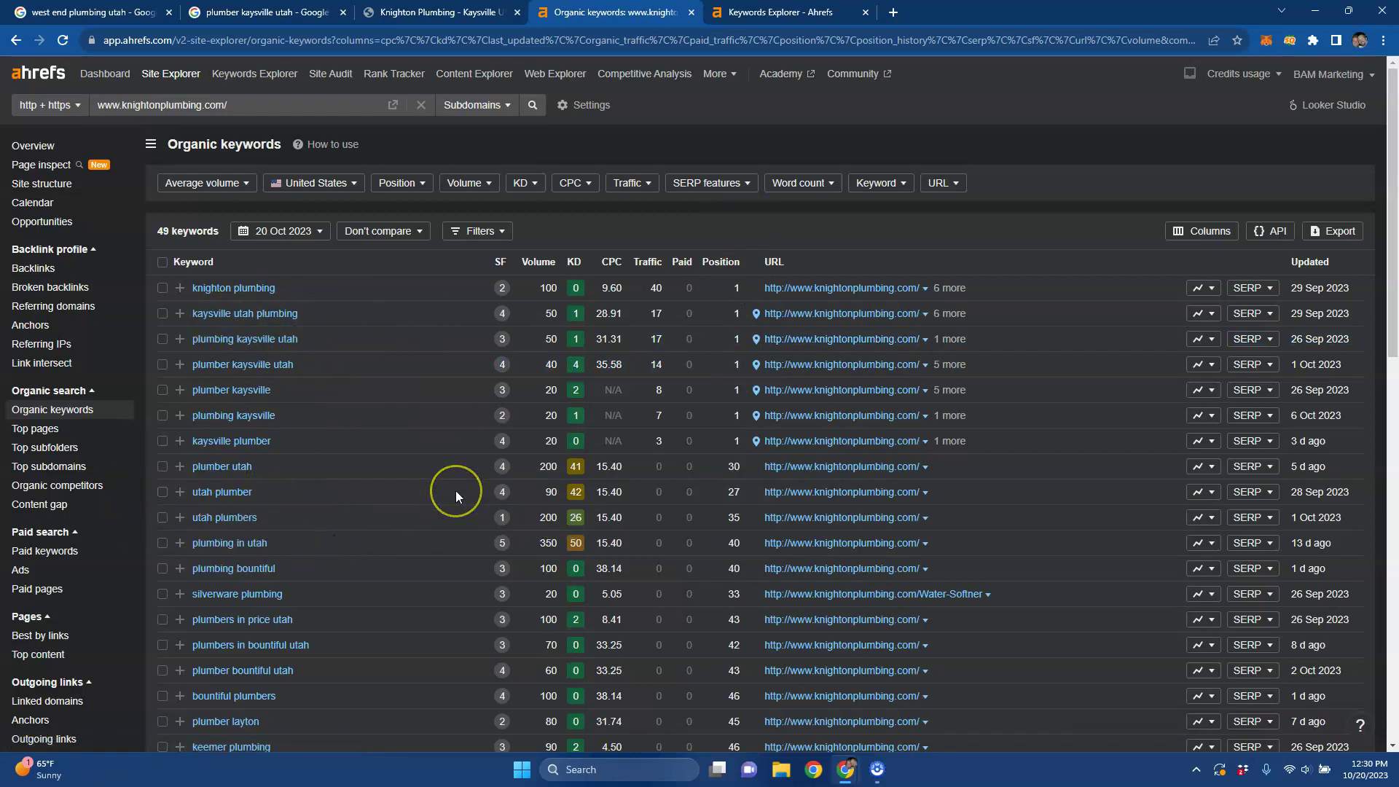
scroll(456, 491, down, 3)
scroll(344, 578, down, 2)
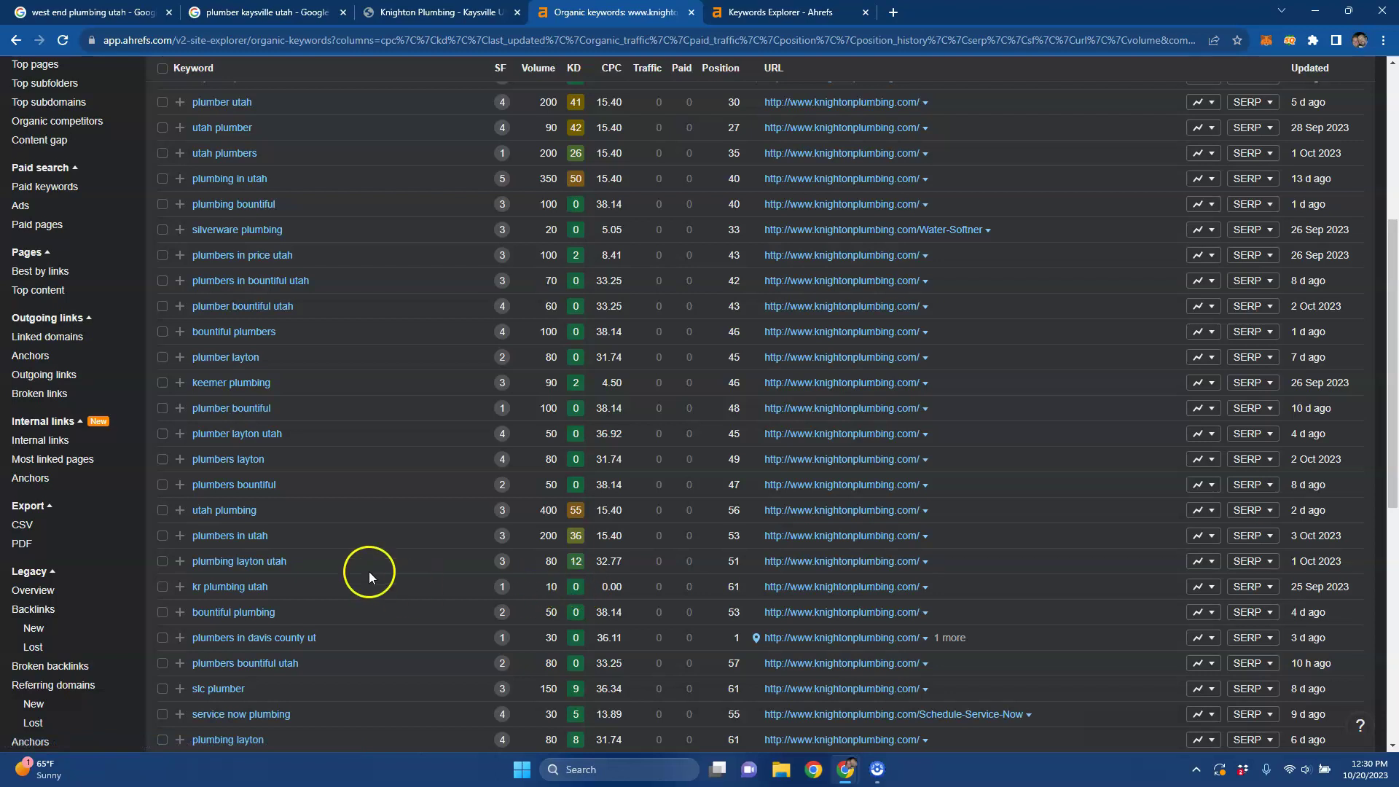
scroll(369, 572, down, 1)
scroll(258, 571, down, 5)
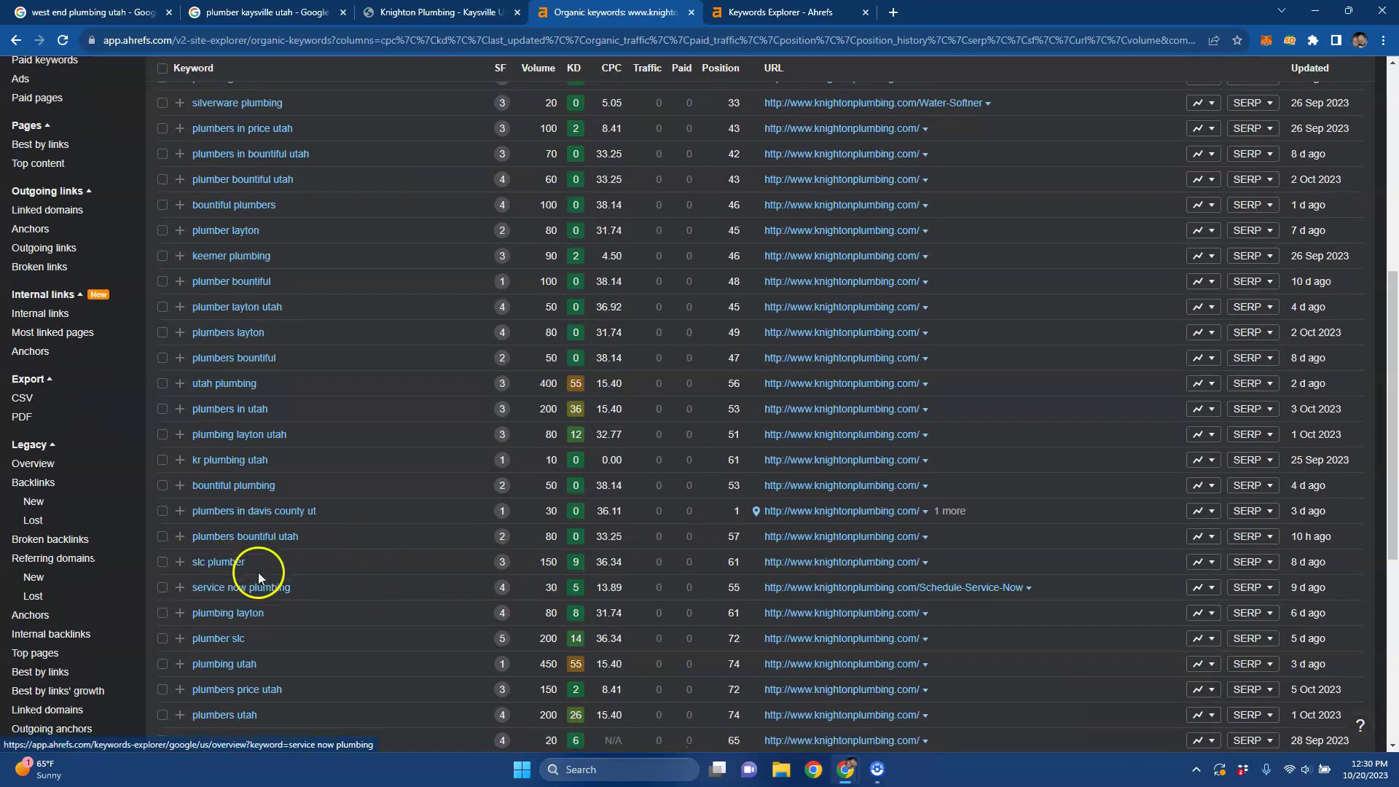
scroll(335, 500, down, 3)
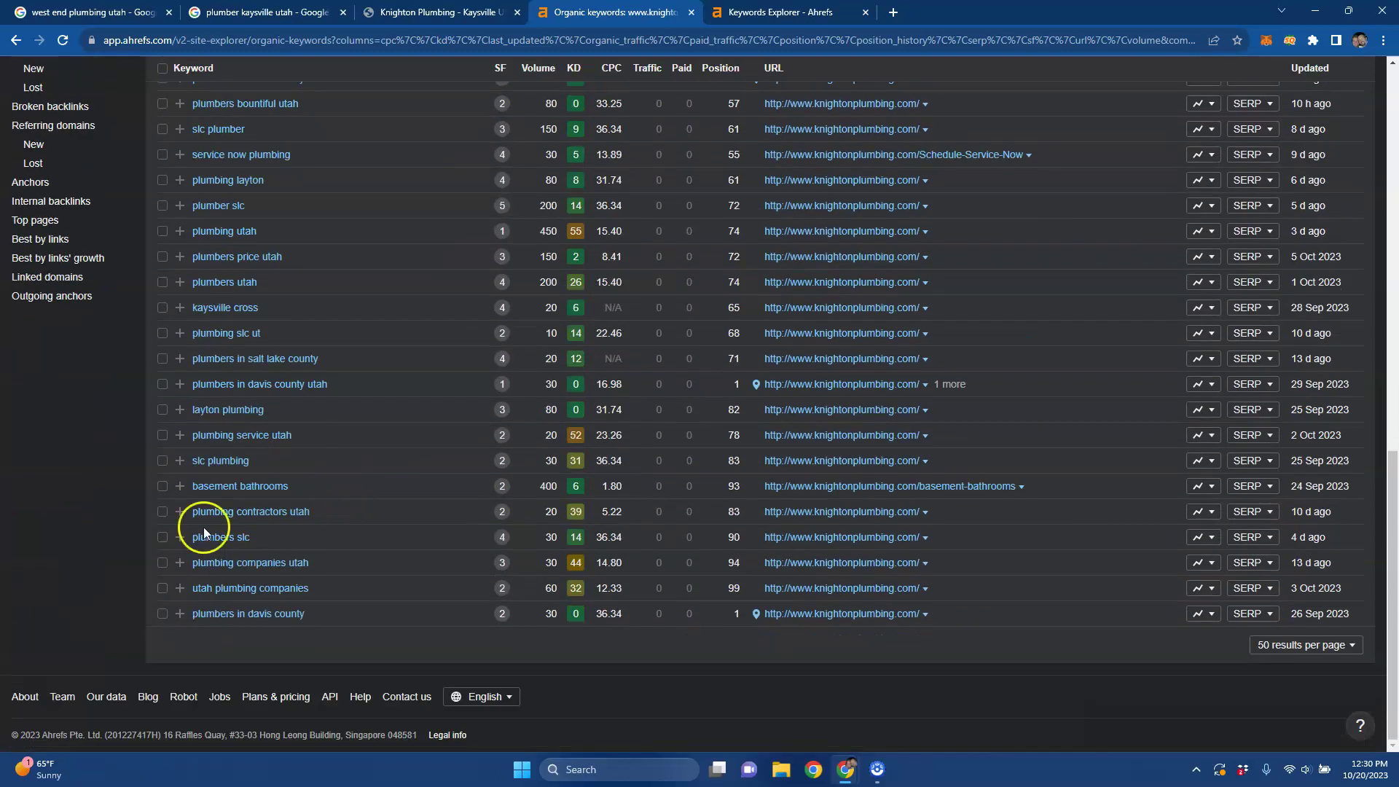
scroll(524, 576, up, 13)
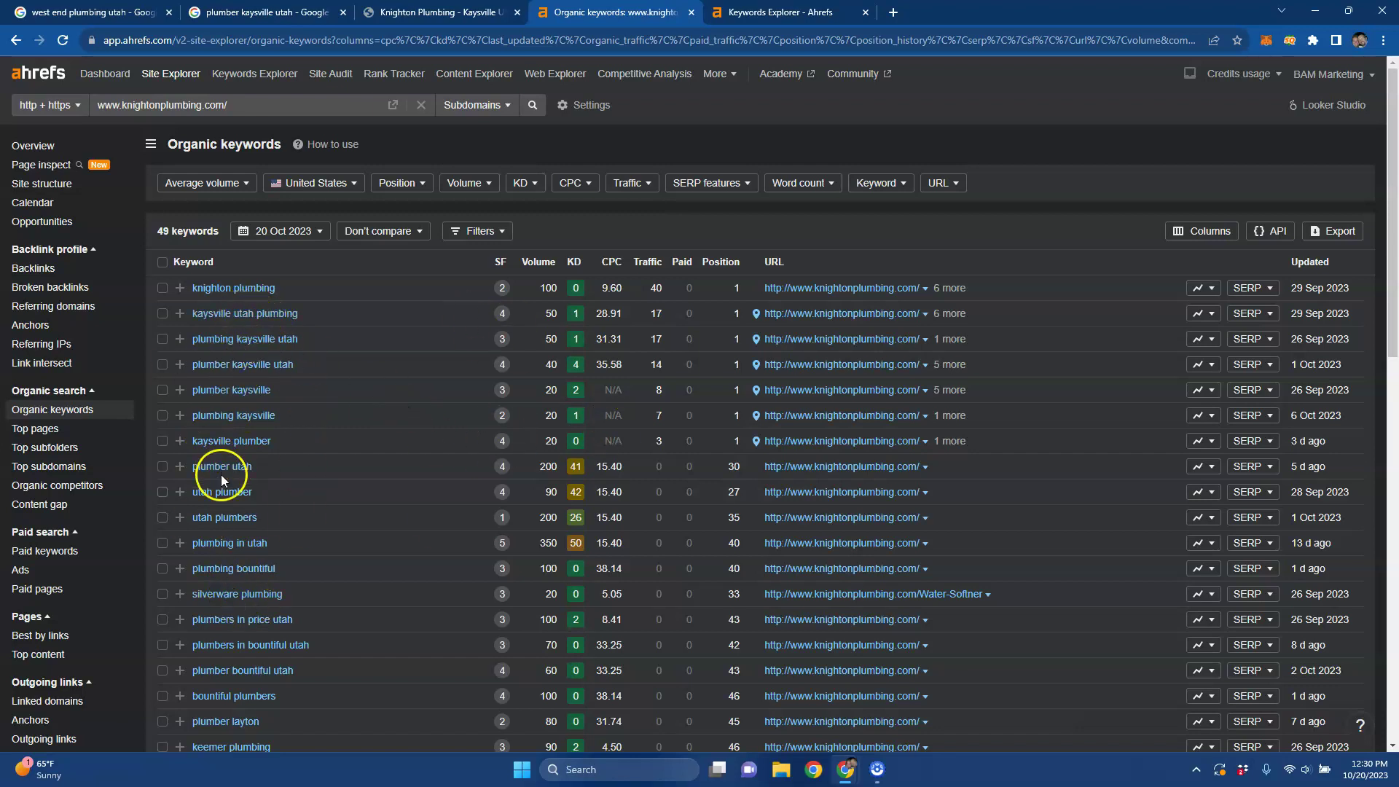
Show the kaysville matching terms filtered by 'Include: plumb*' and highlight the 370 total volume.
click(755, 13)
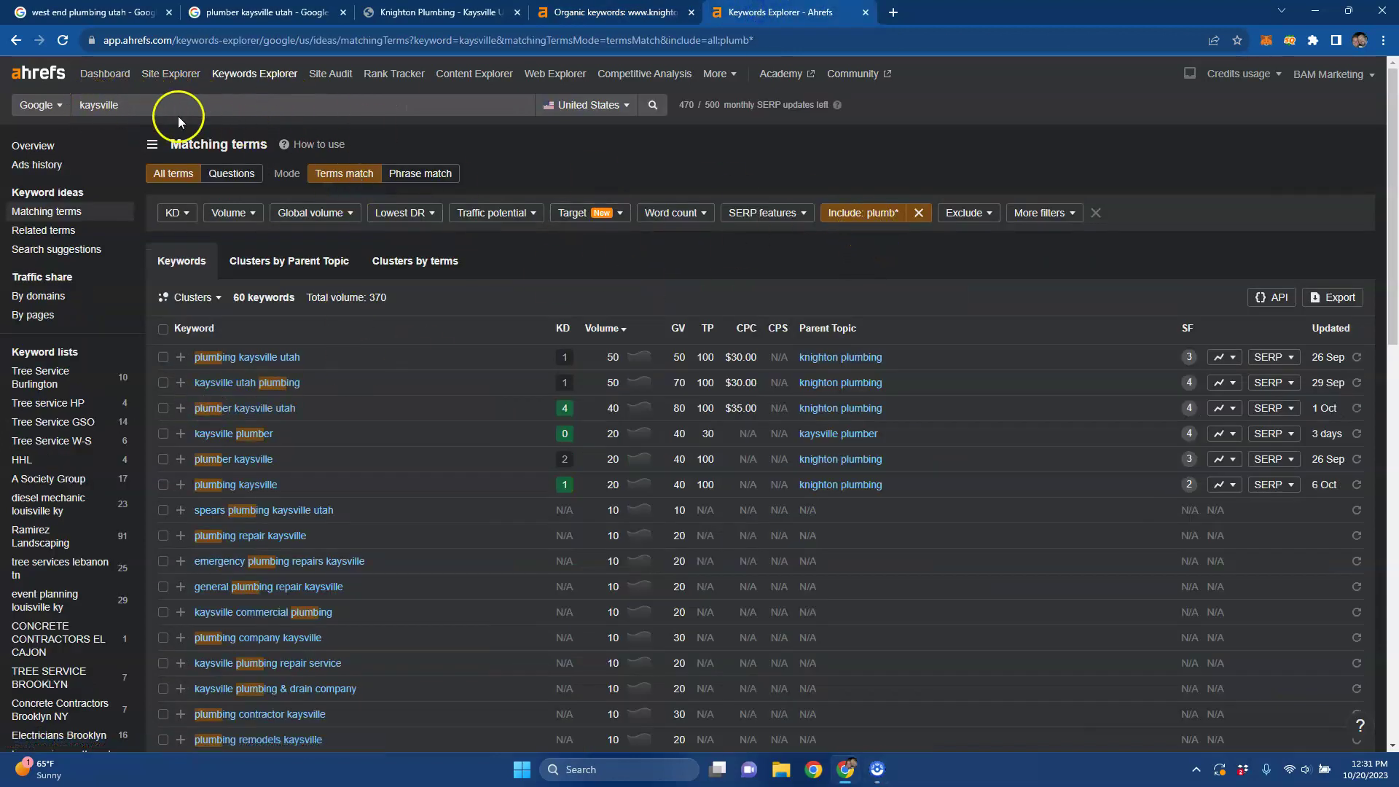
click(870, 218)
click(701, 256)
drag(301, 301, 400, 302)
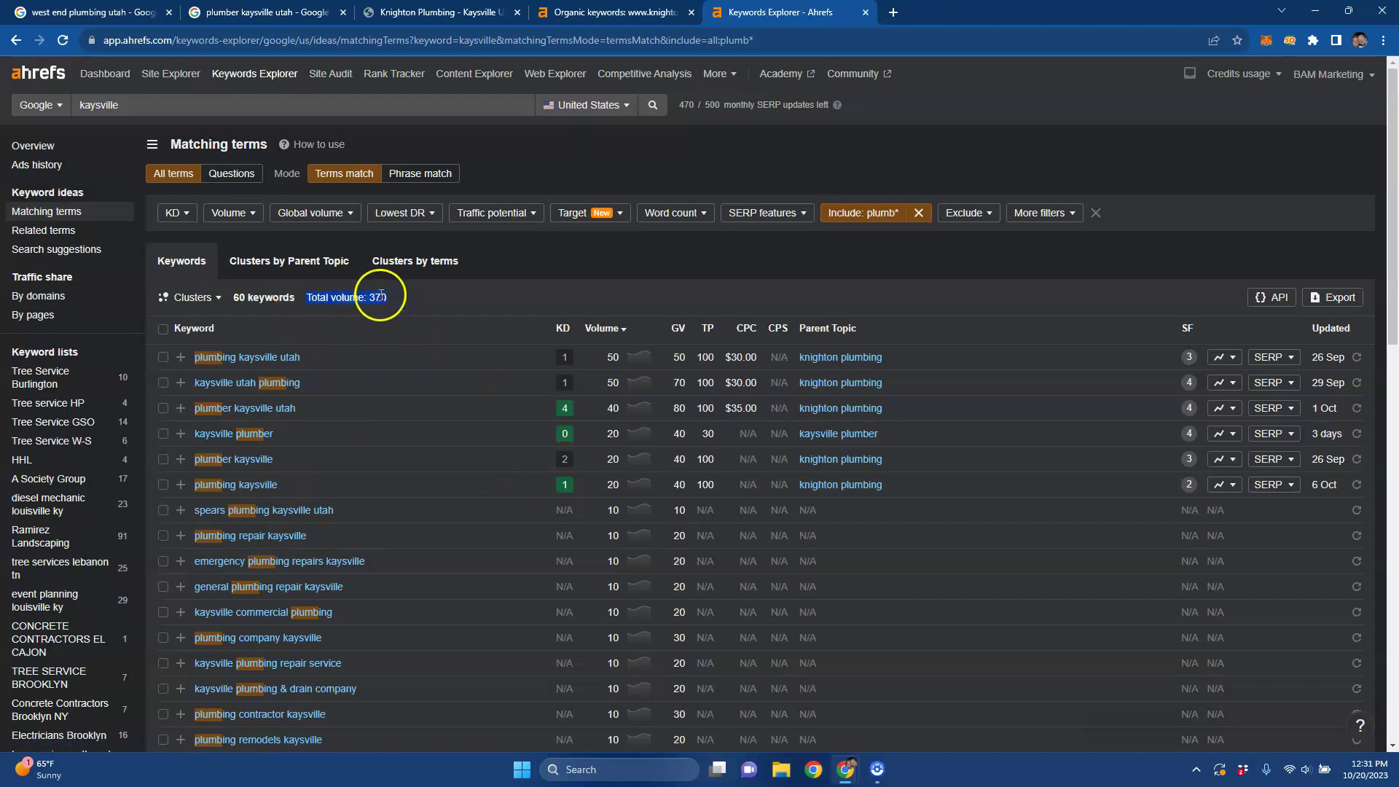